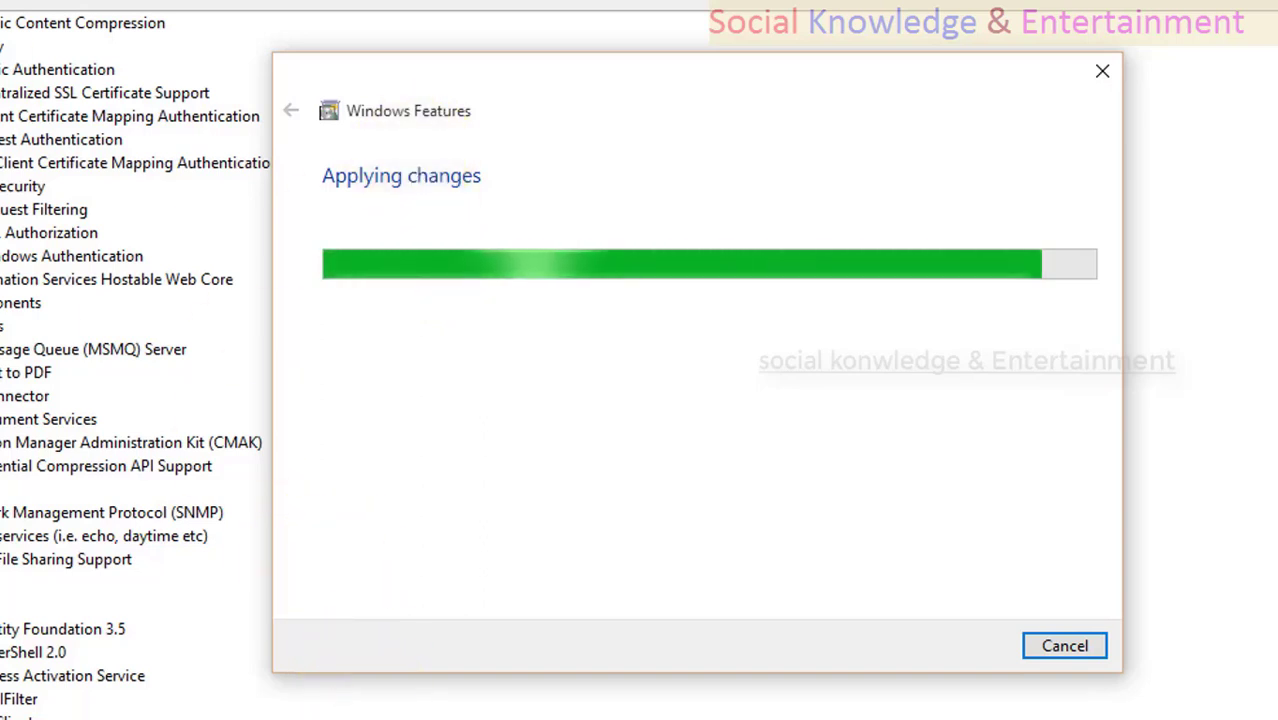
Step: Open Administrative Tools from the Control Panel and select the Internet Information Services (IIS) 6.0 Manager shortcut
mouse_move(400, 719)
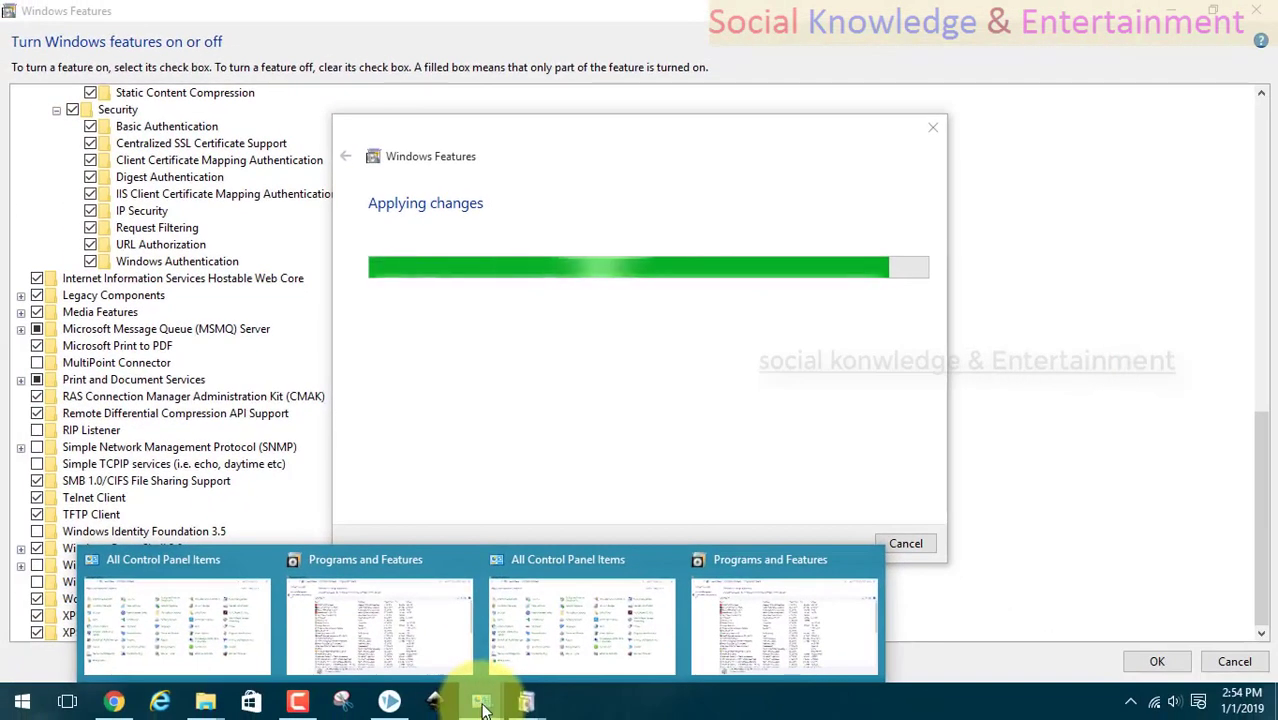
click(565, 665)
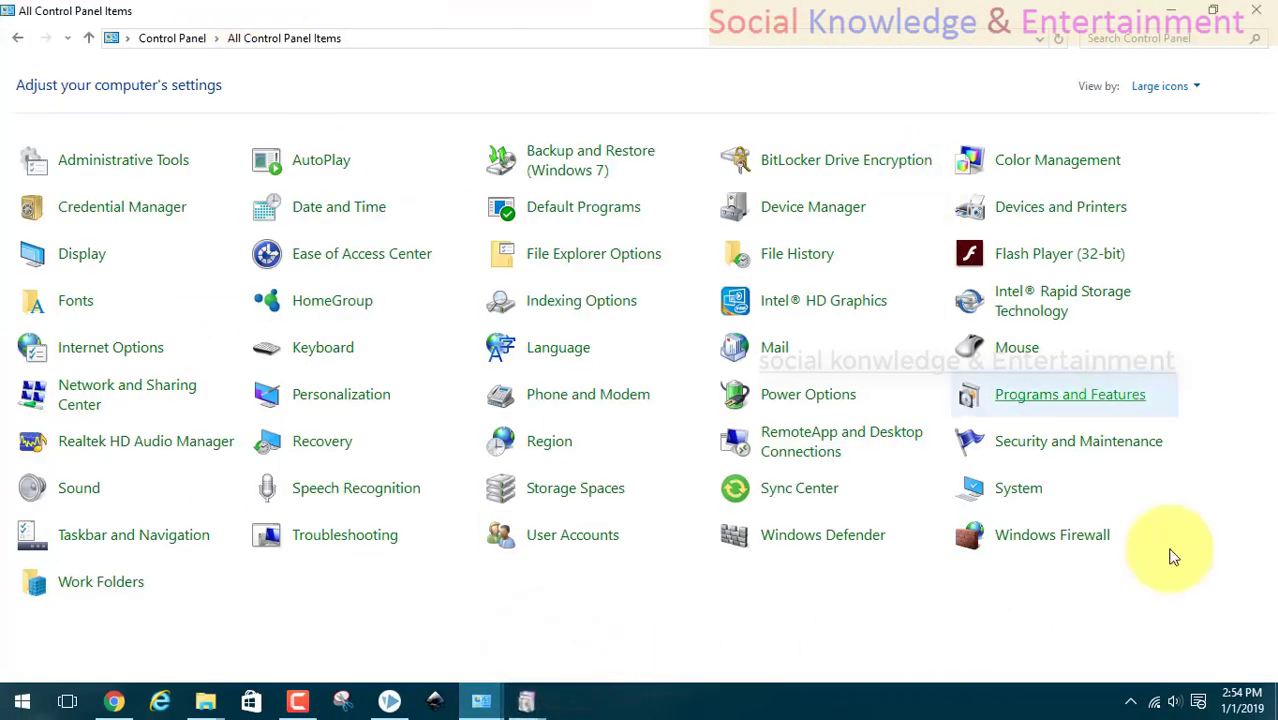
click(110, 160)
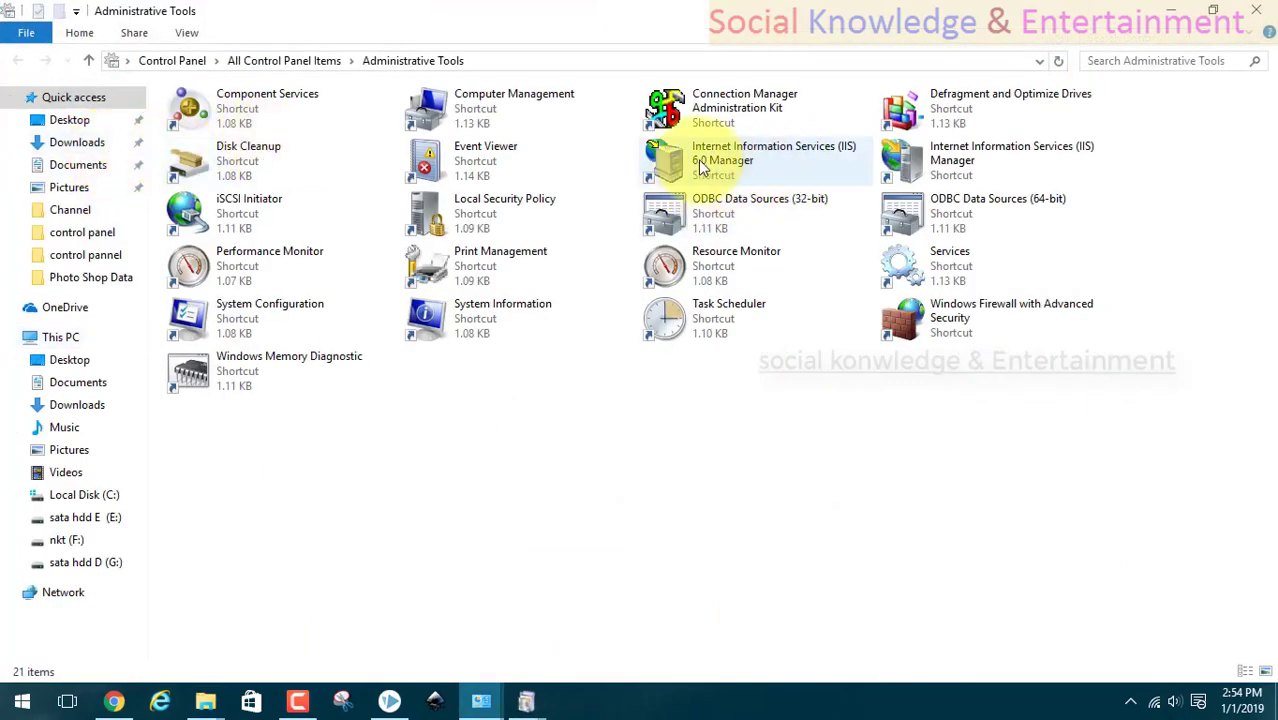
click(702, 164)
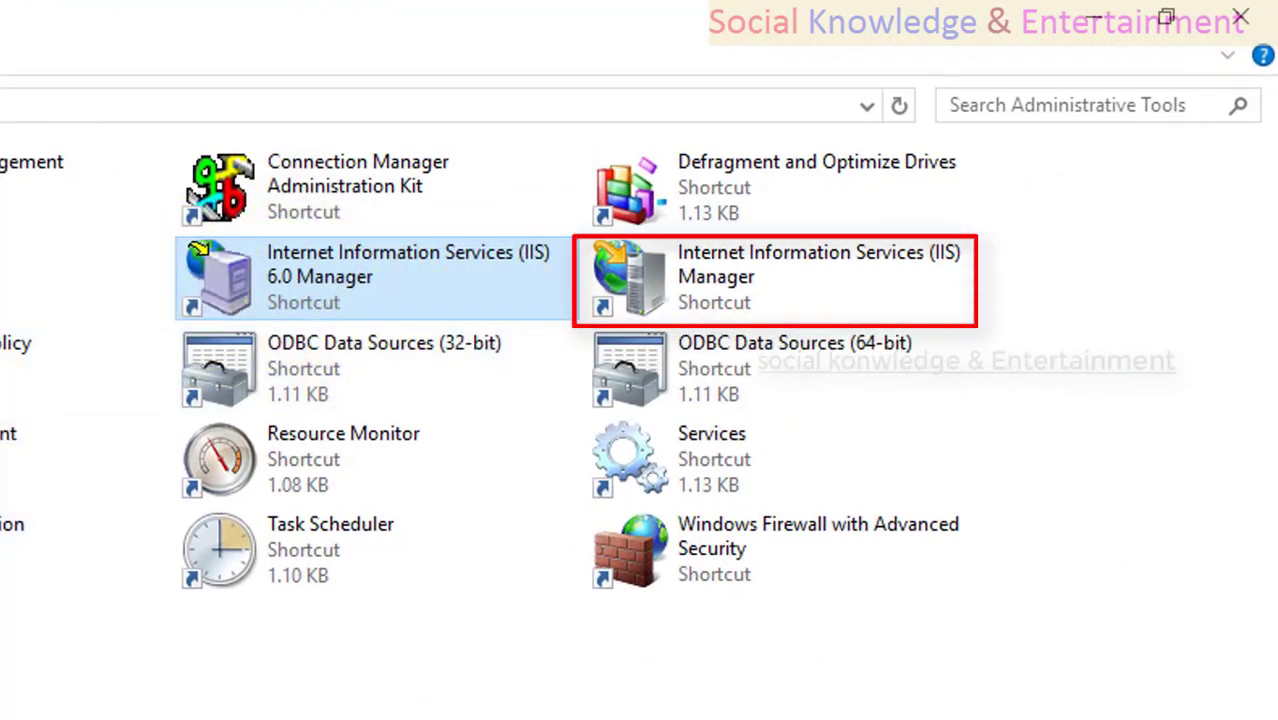
click(598, 652)
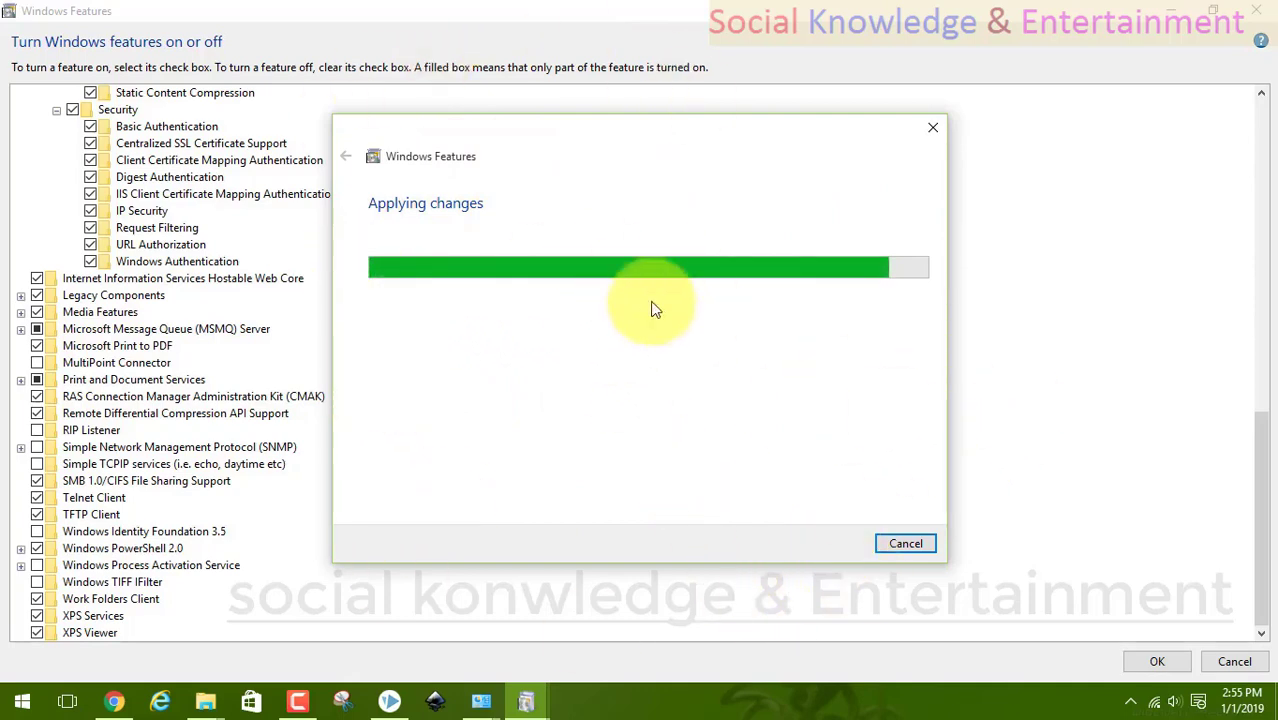
Step: Bring up the Administrative Tools window again and return to the Windows Features progress dialog
mouse_move(481, 705)
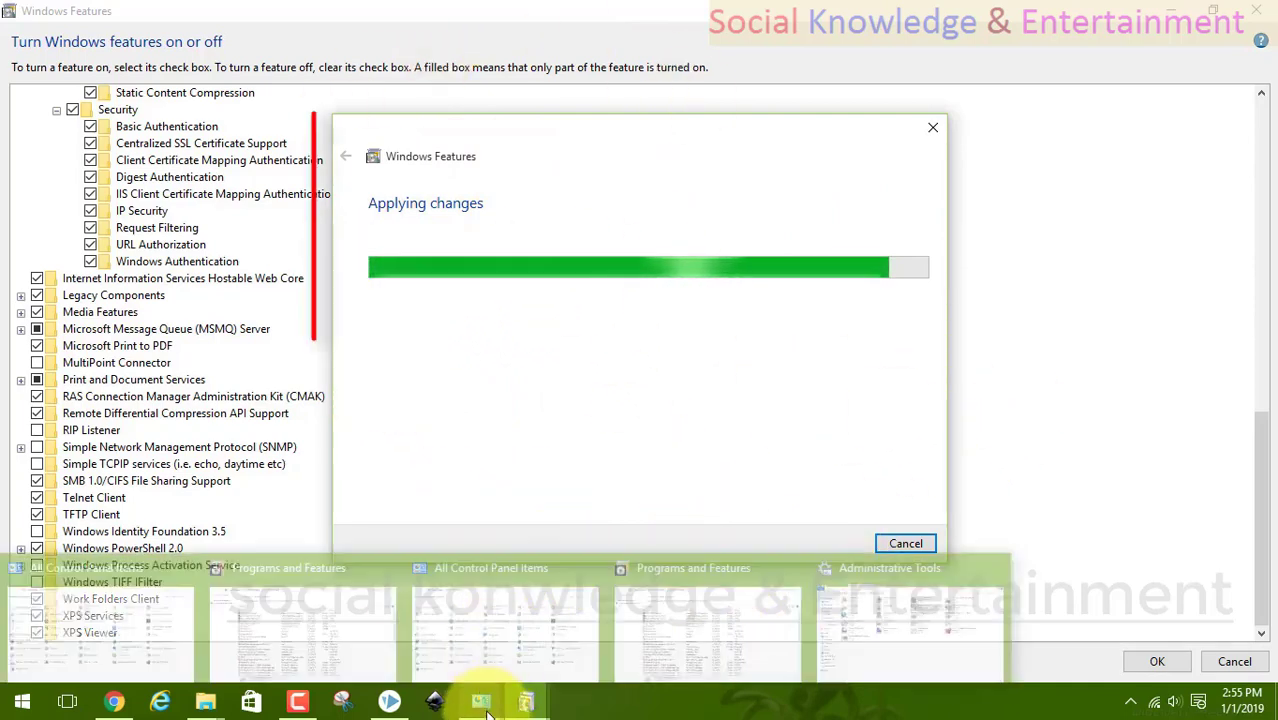
click(890, 610)
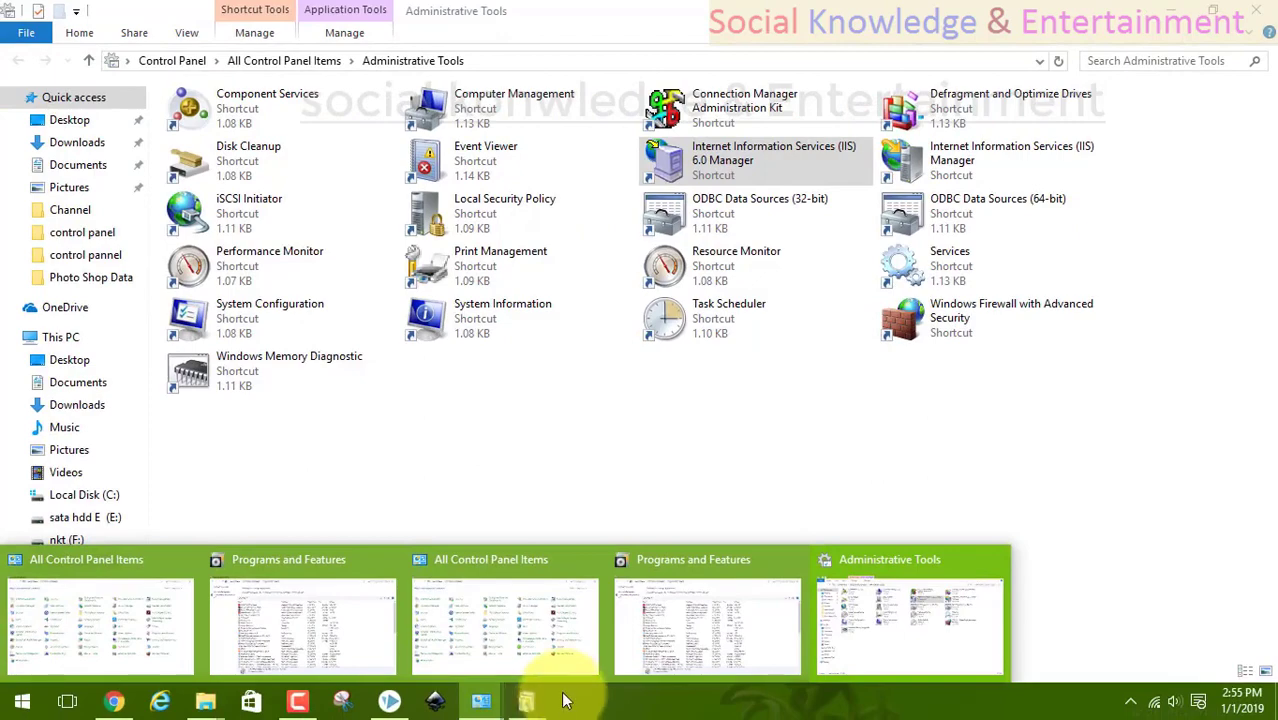
mouse_move(527, 700)
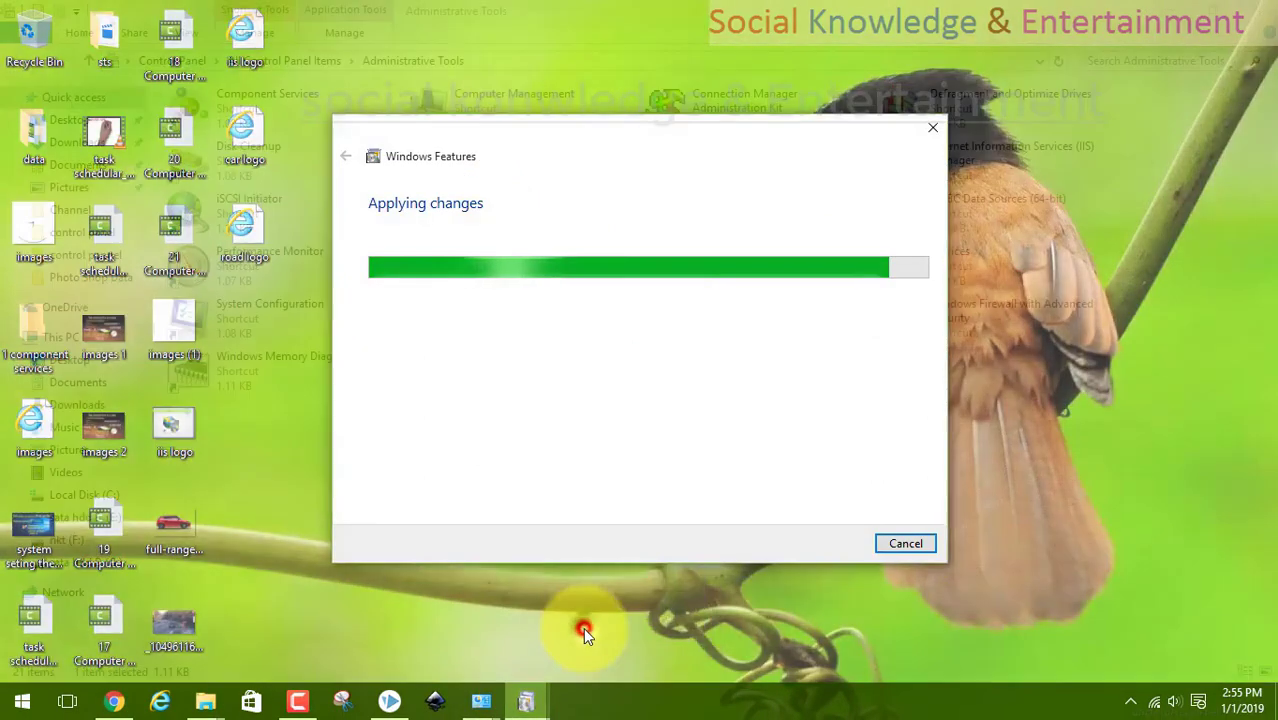
click(583, 627)
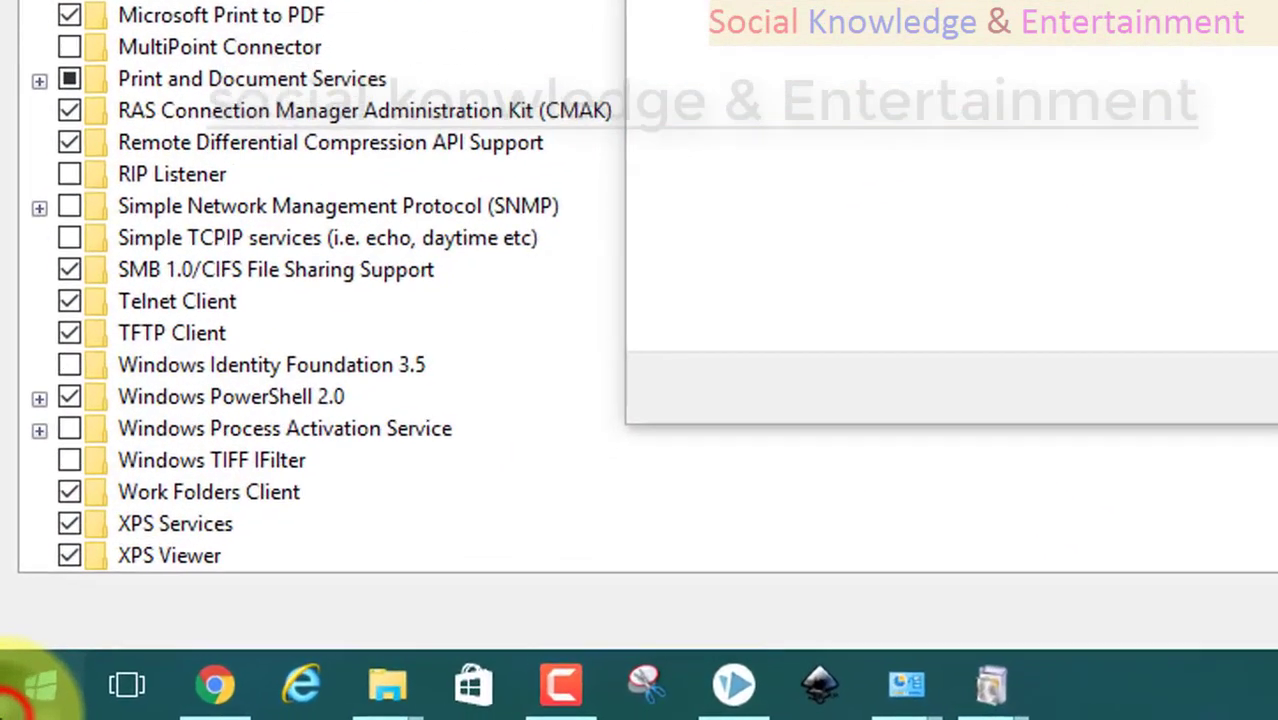
Step: Show the computer's Sleep, Shut down and Restart options and dismiss them without choosing one
click(40, 685)
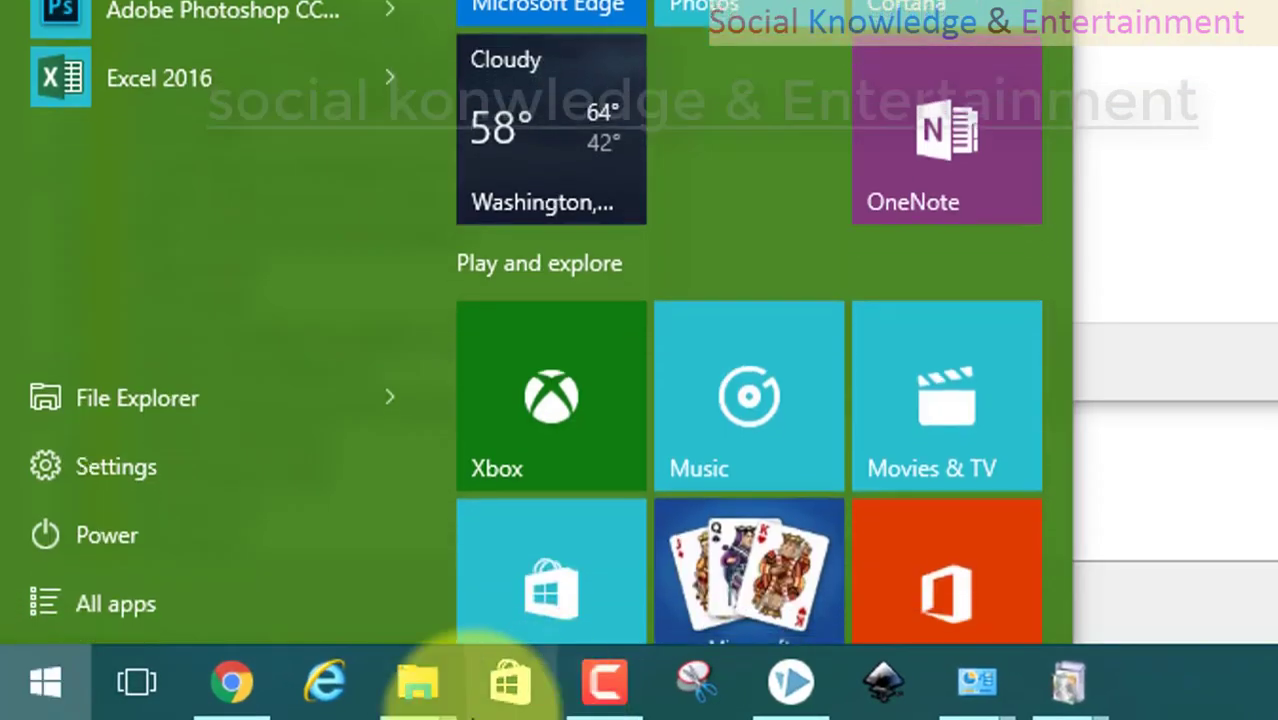
click(82, 552)
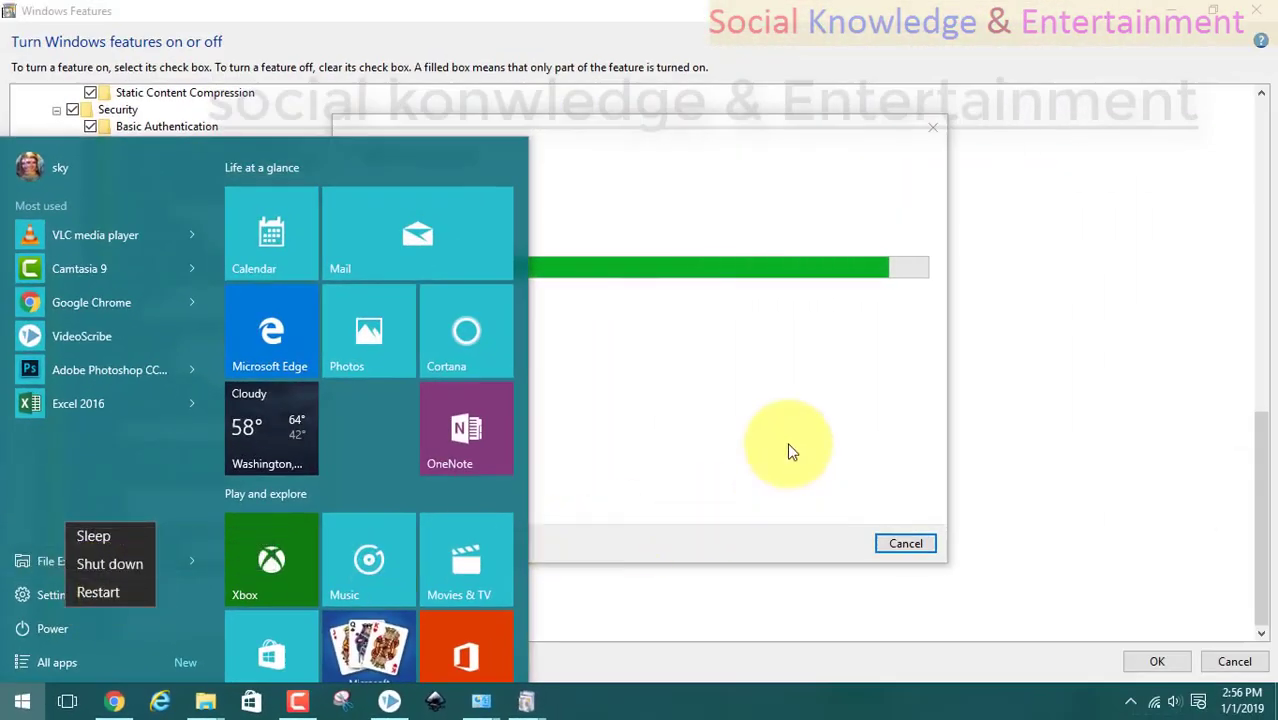
click(788, 448)
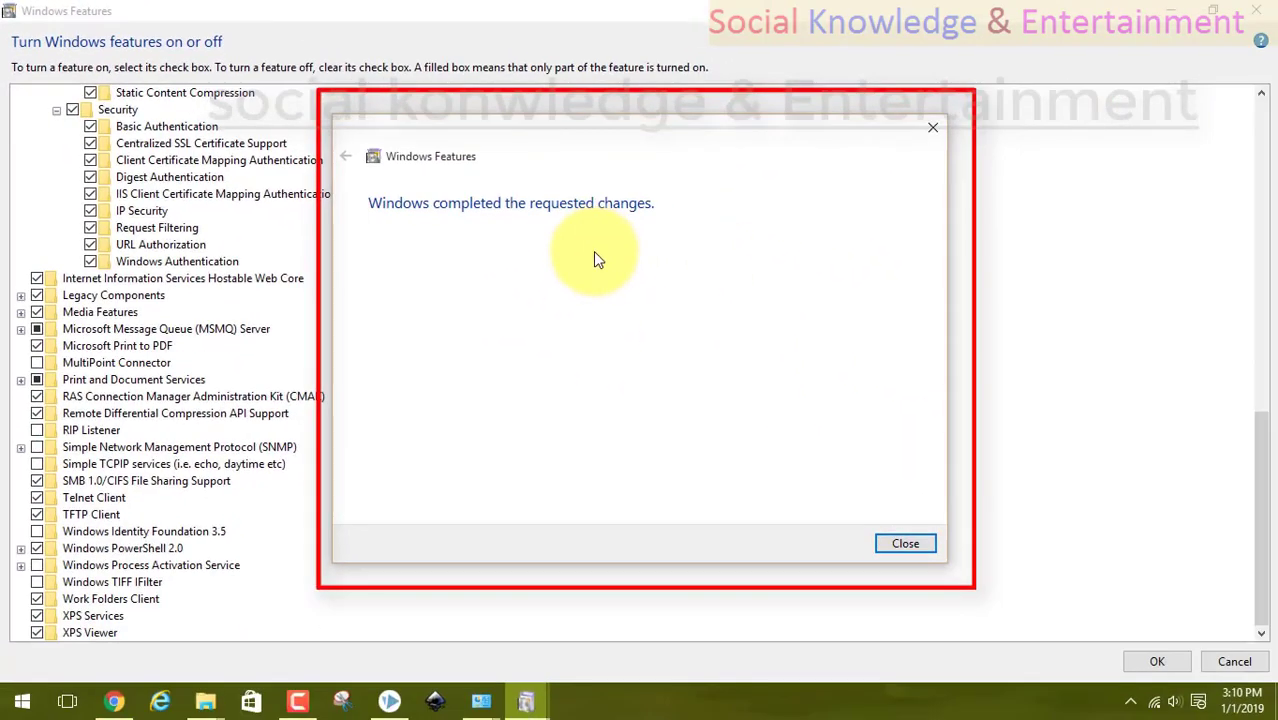
Step: Close the finished Windows Features dialog, and switch the Control Panel view to Category and back to Large icons
click(903, 543)
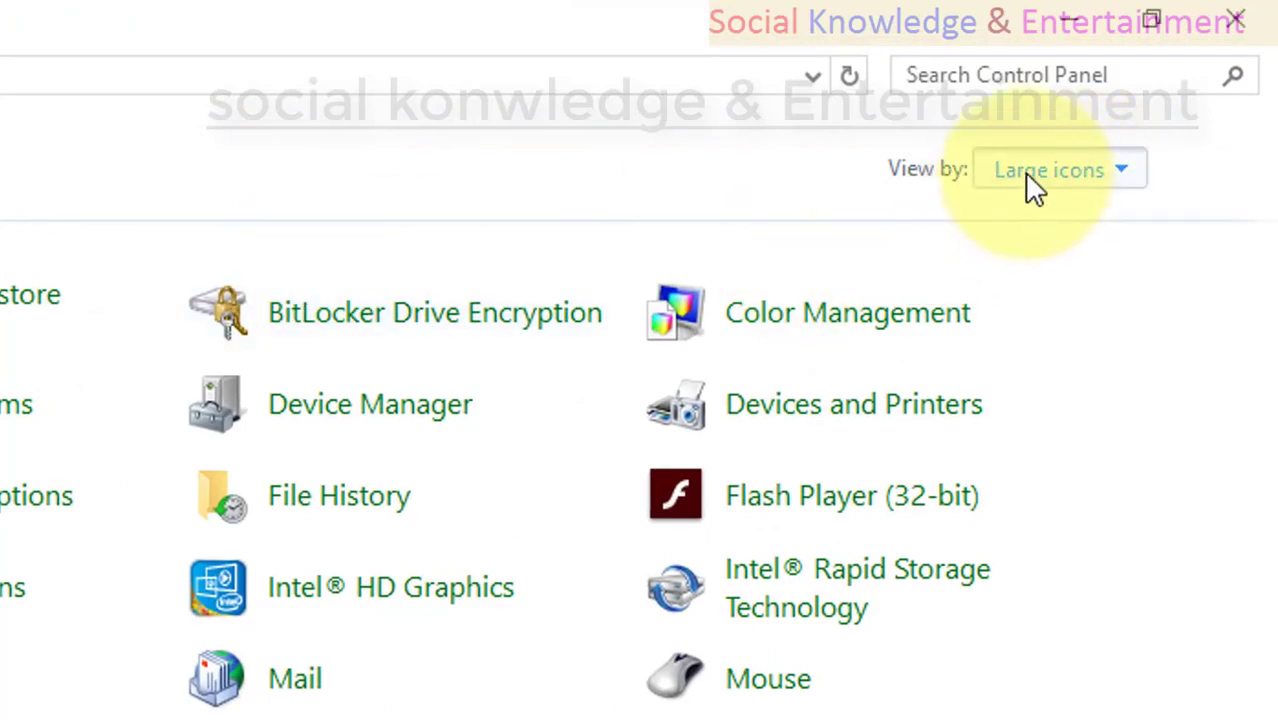
click(1035, 172)
click(1035, 214)
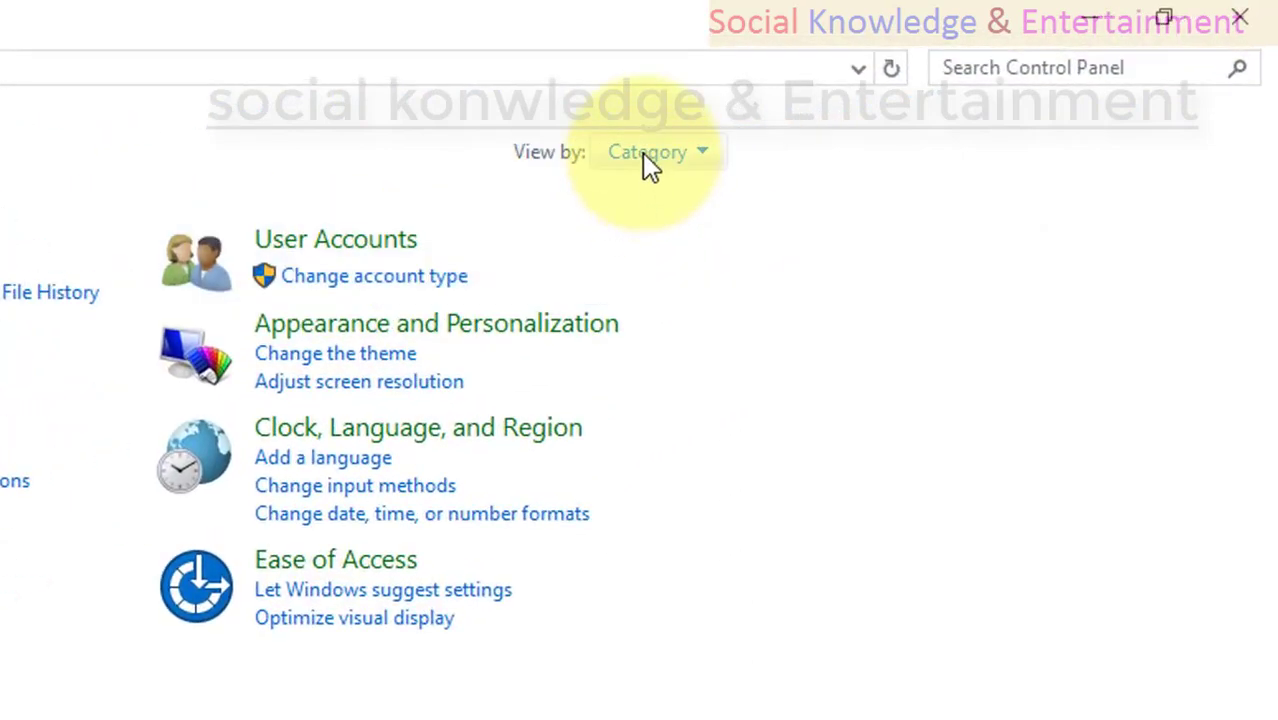
click(645, 155)
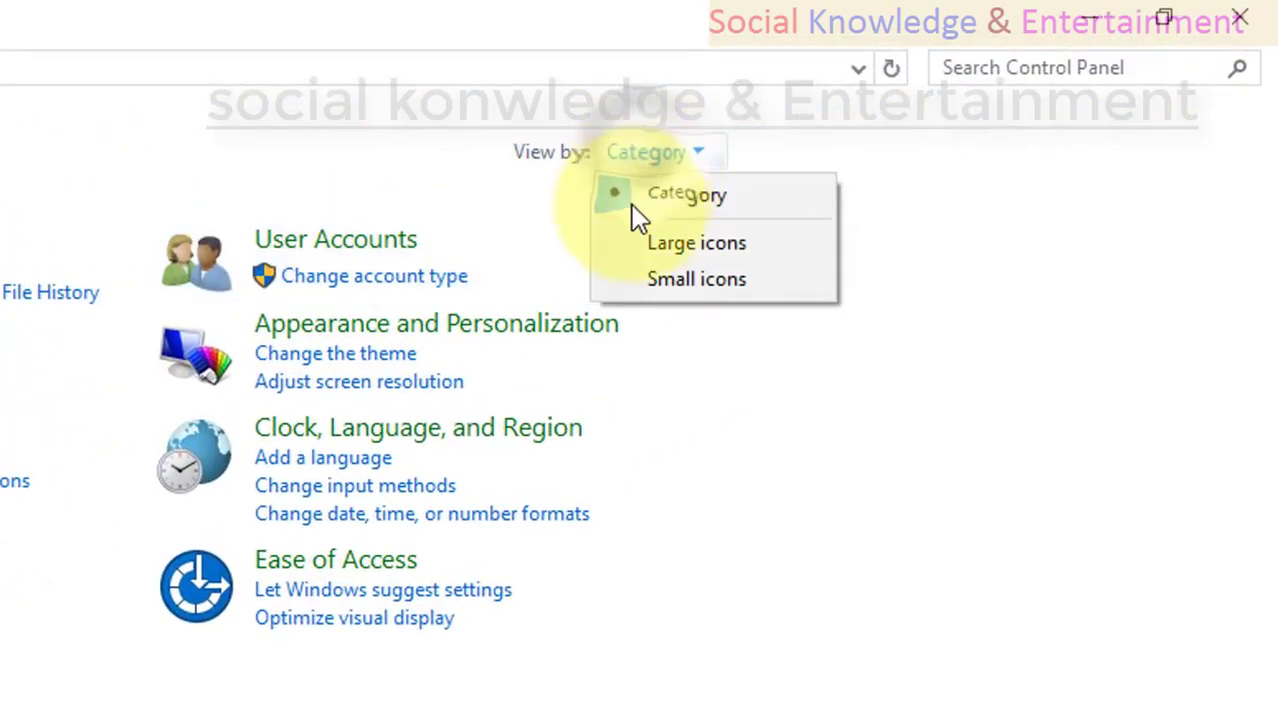
click(660, 242)
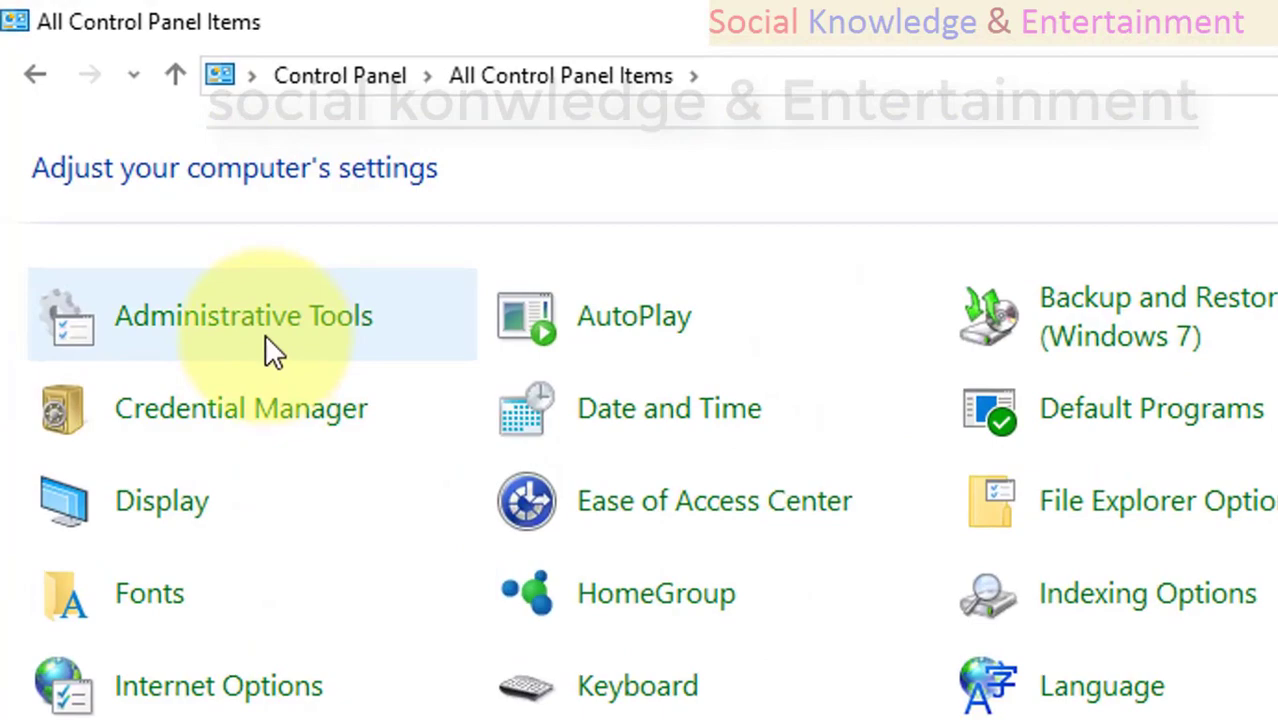
Step: Launch Internet Information Services (IIS) Manager from Administrative Tools and maximize its window
click(263, 330)
click(652, 285)
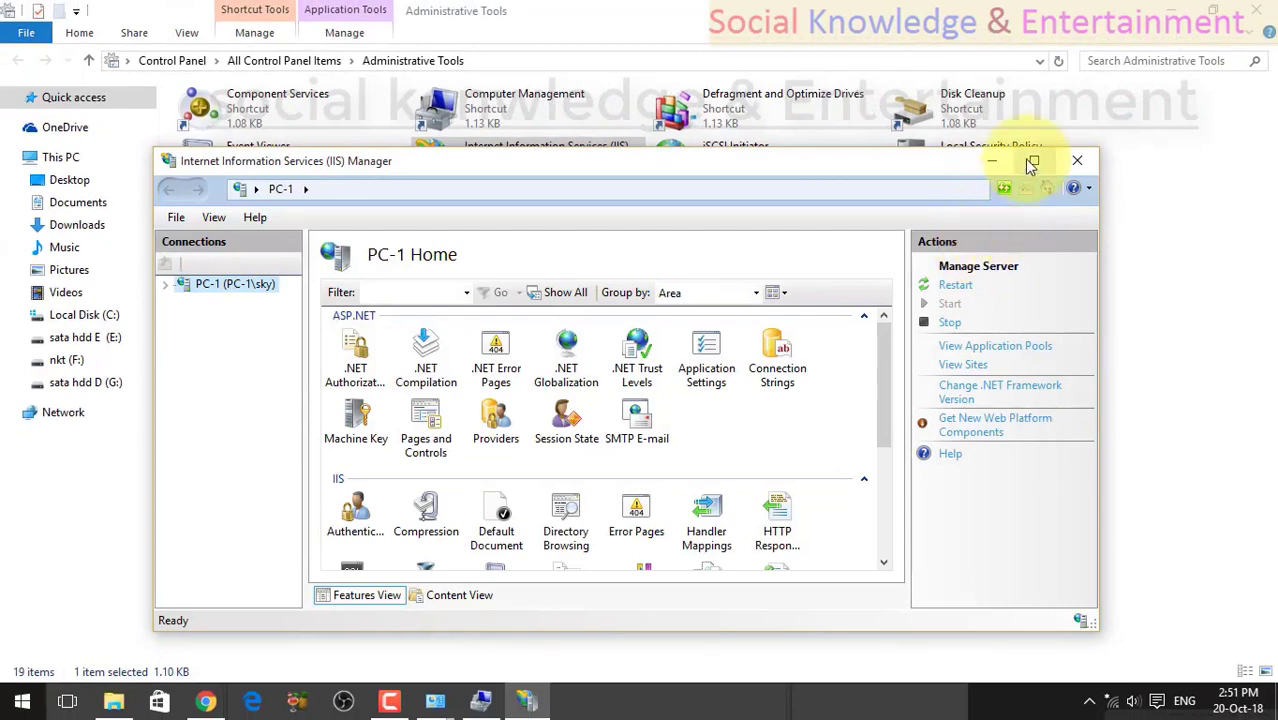
click(1032, 162)
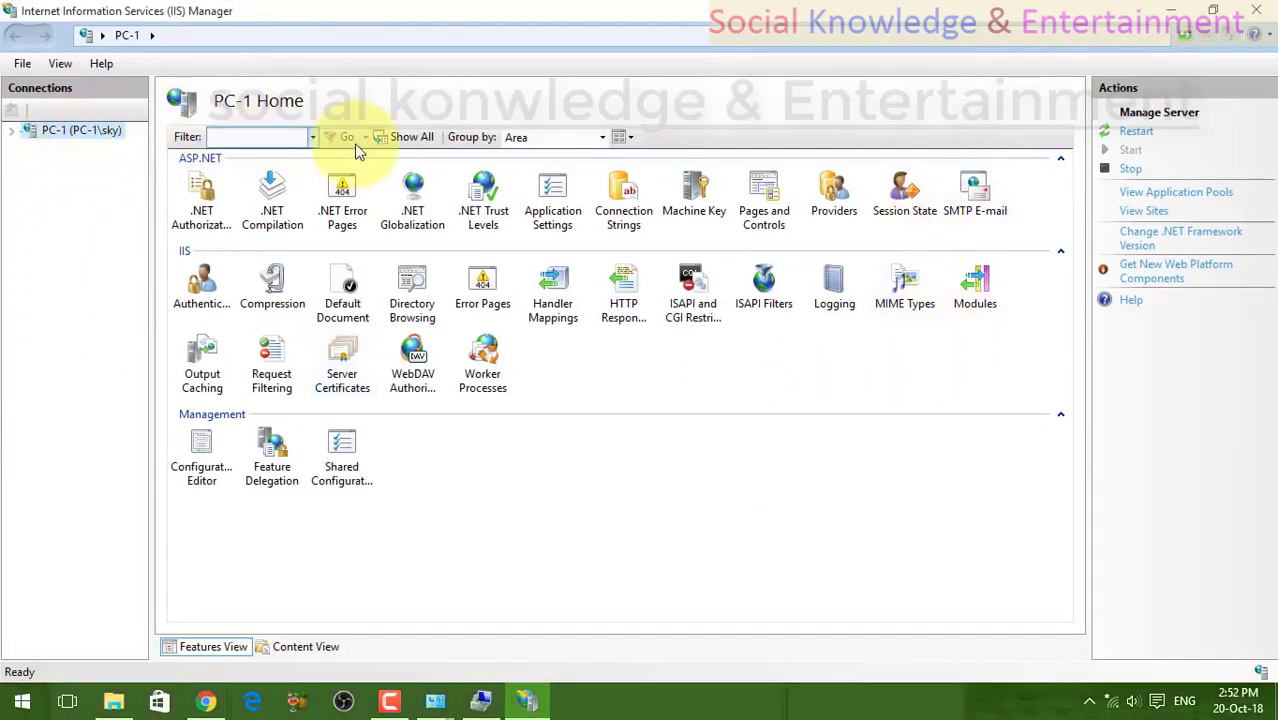
Step: Close IIS Manager and open Computer Management in a maximized window
click(623, 295)
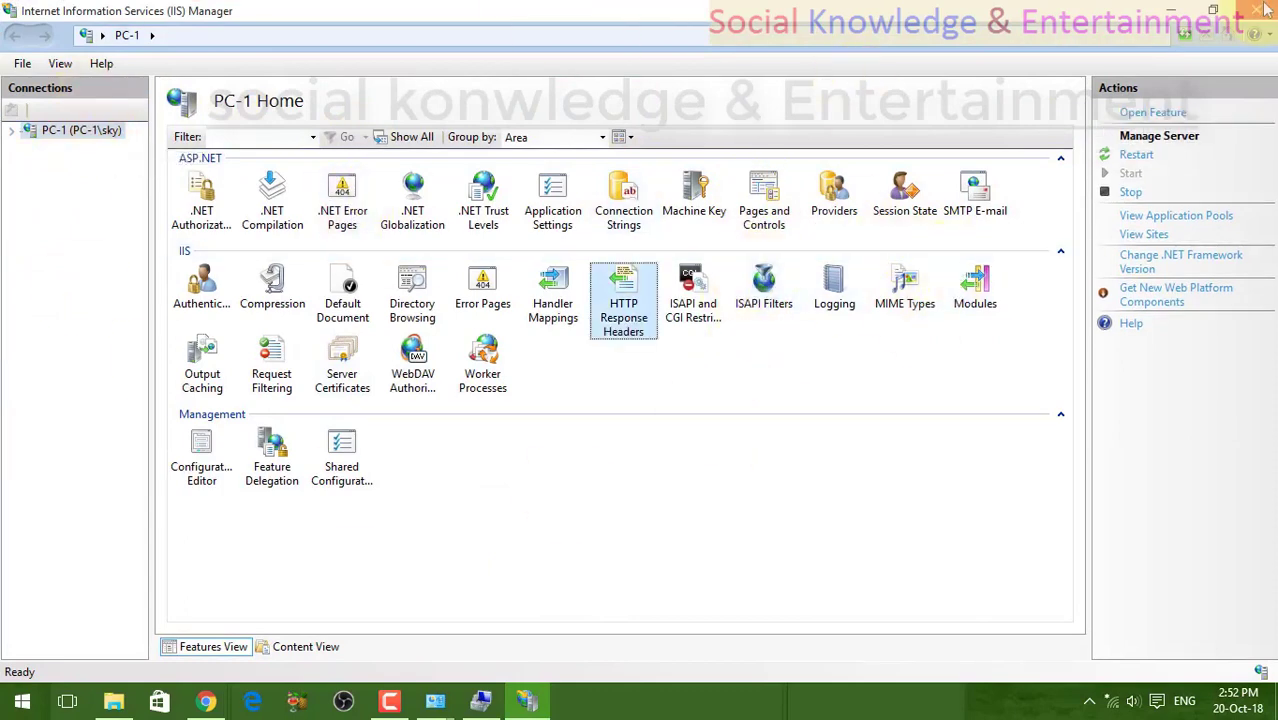
click(1264, 10)
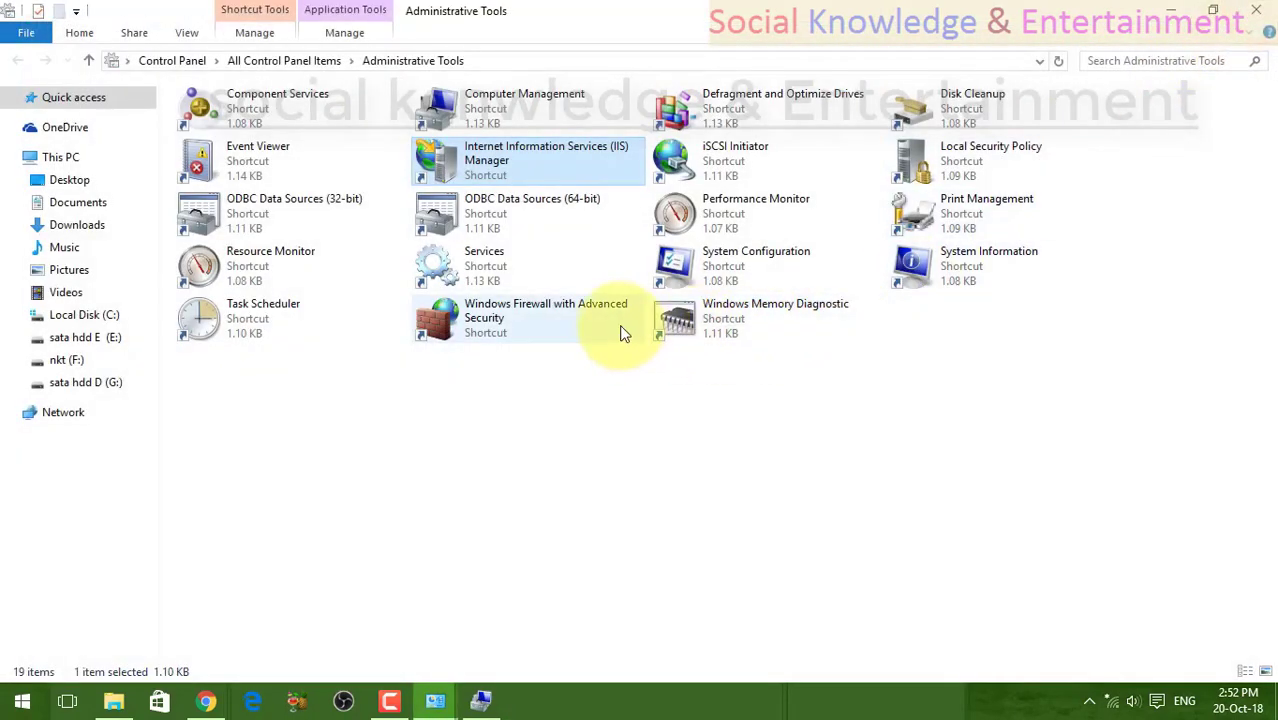
click(521, 100)
click(478, 702)
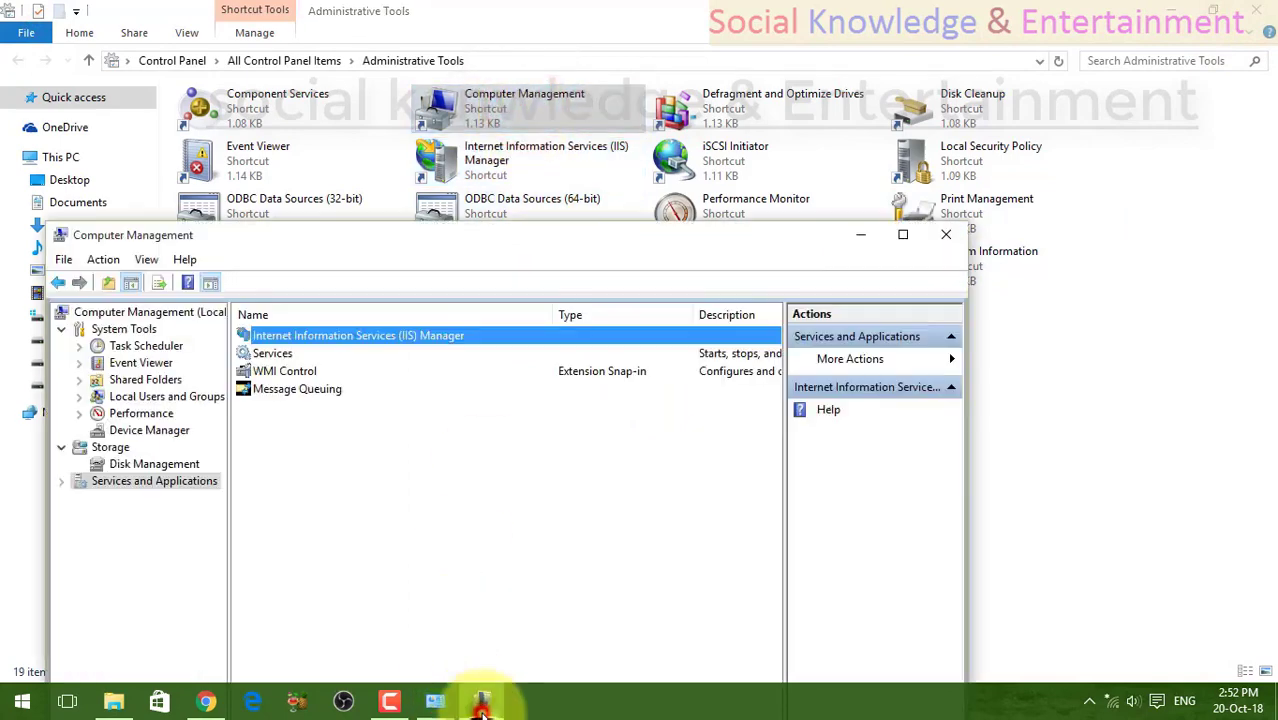
click(900, 238)
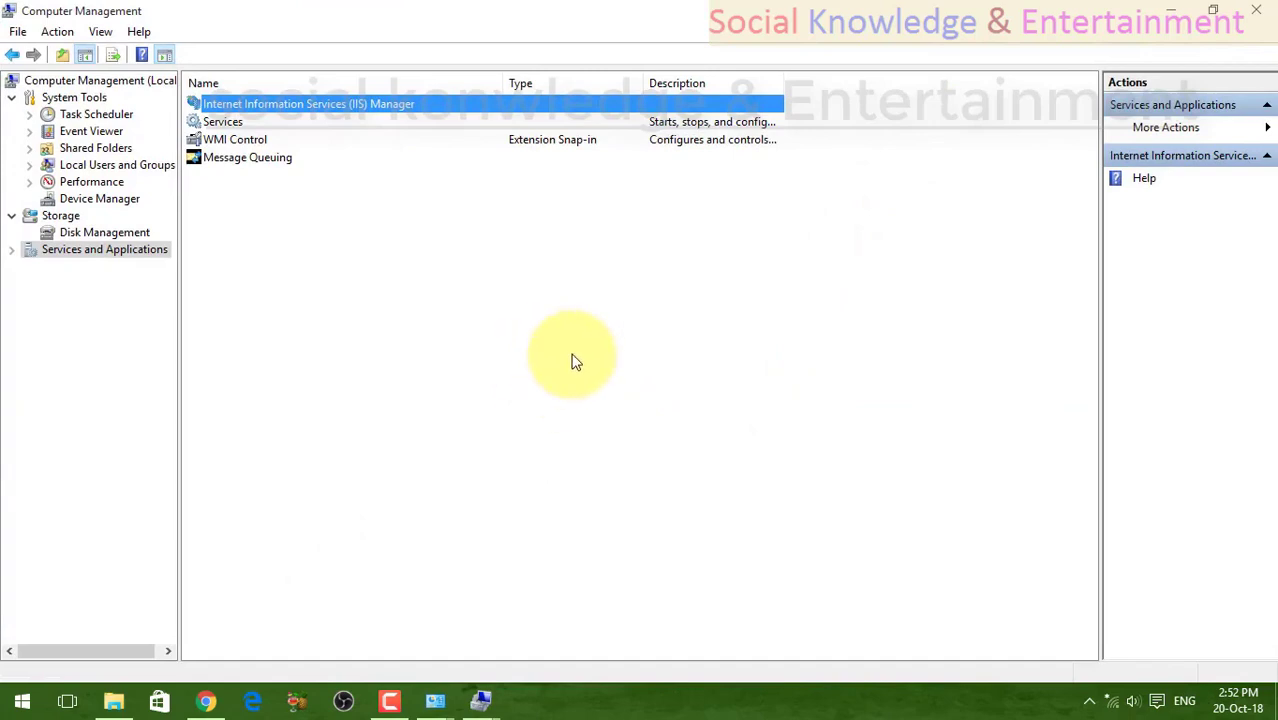
Step: View the WMI Control page under Services and Applications and return to the Services and Applications list
click(270, 136)
double_click(286, 139)
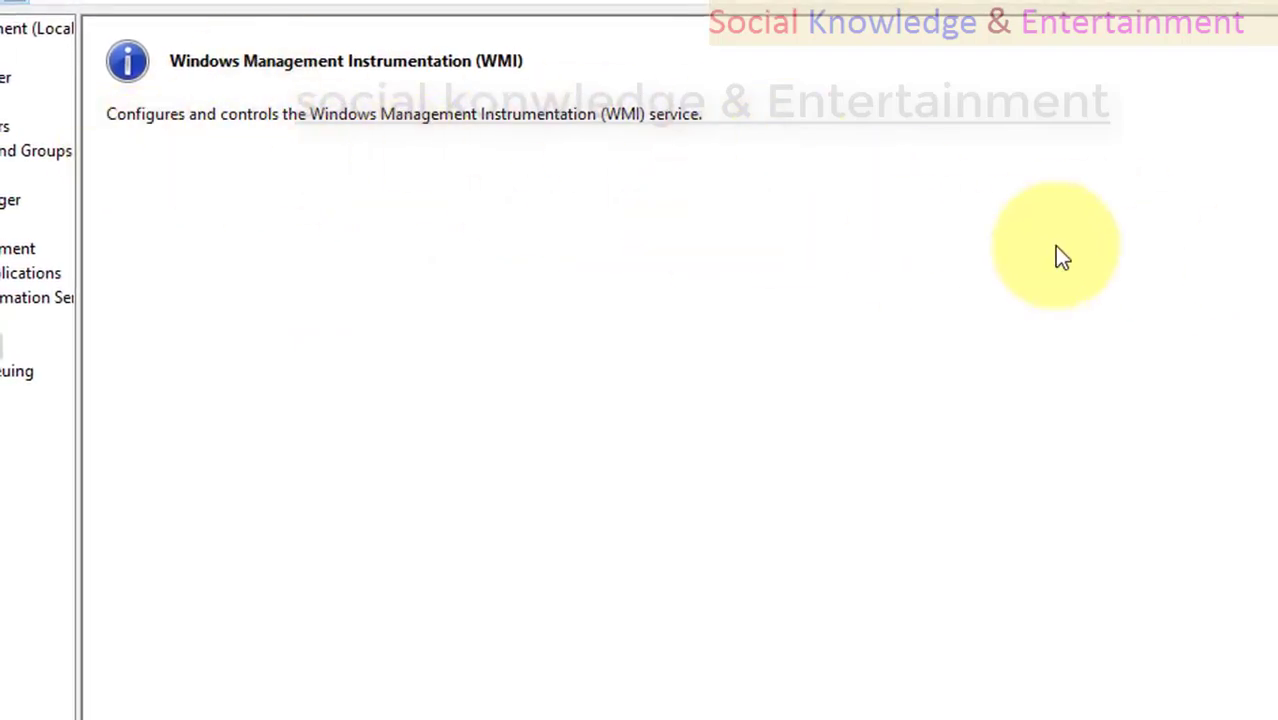
click(30, 273)
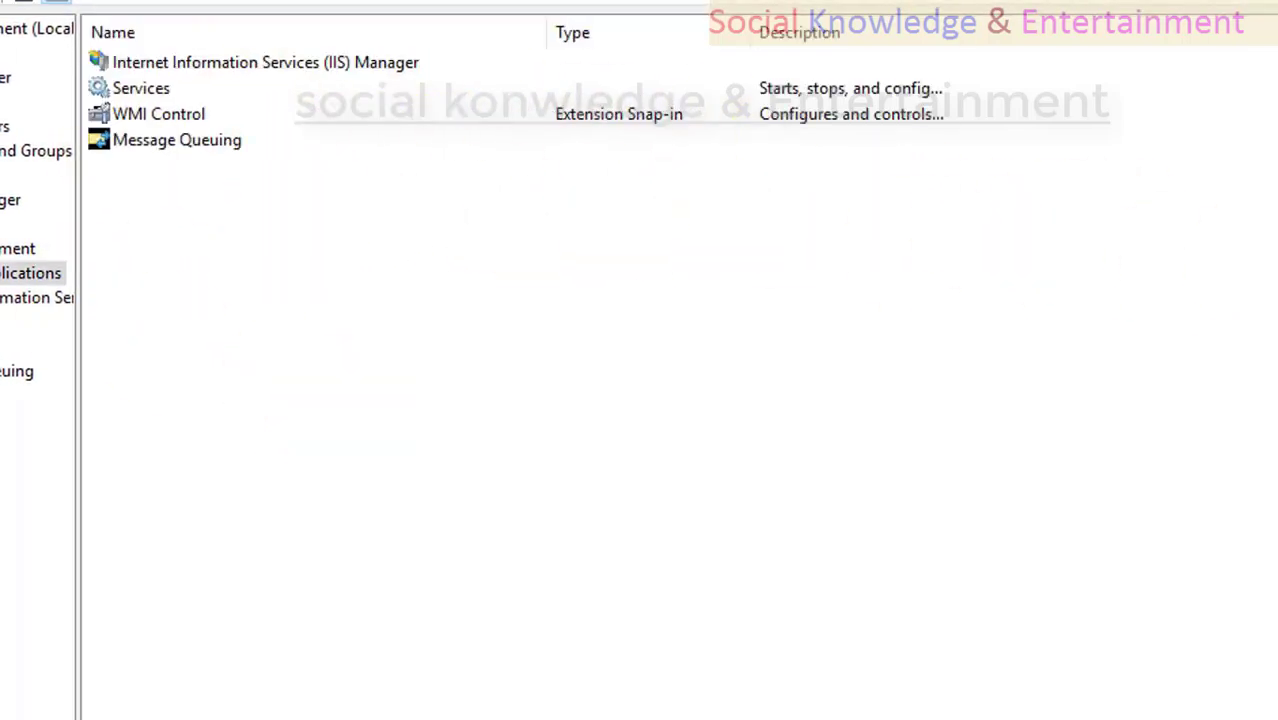
Step: Open the Message Queuing properties and highlight the computer type among the general details
click(300, 146)
double_click(570, 278)
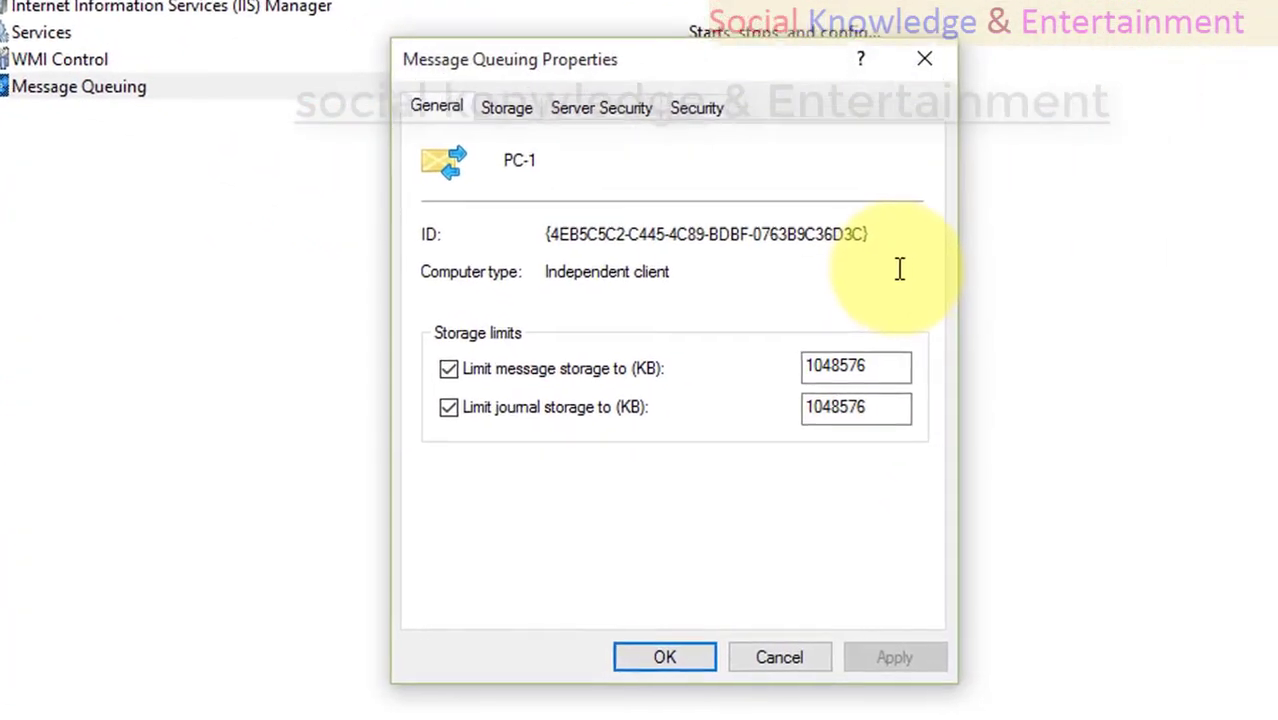
drag(886, 266, 626, 266)
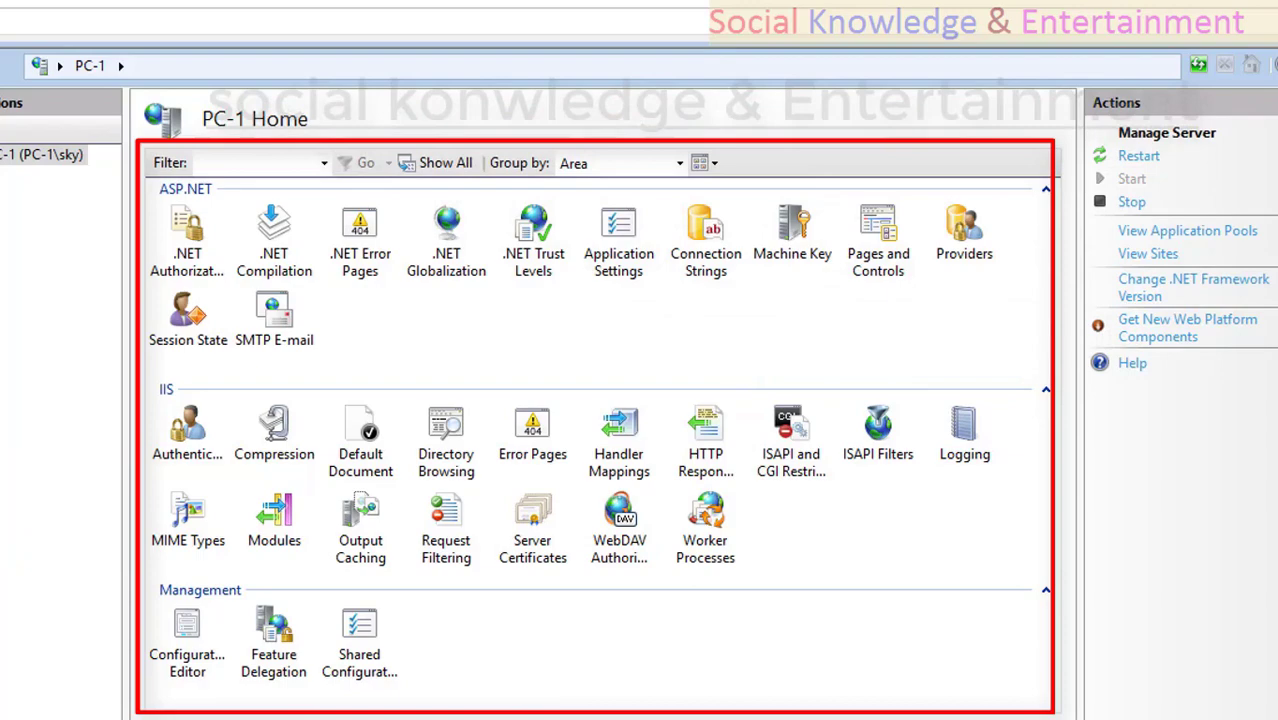
Step: Narrow the Computer Management console tree beside IIS Manager and open the .NET Authorization Rules feature
drag(0, 513, 305, 485)
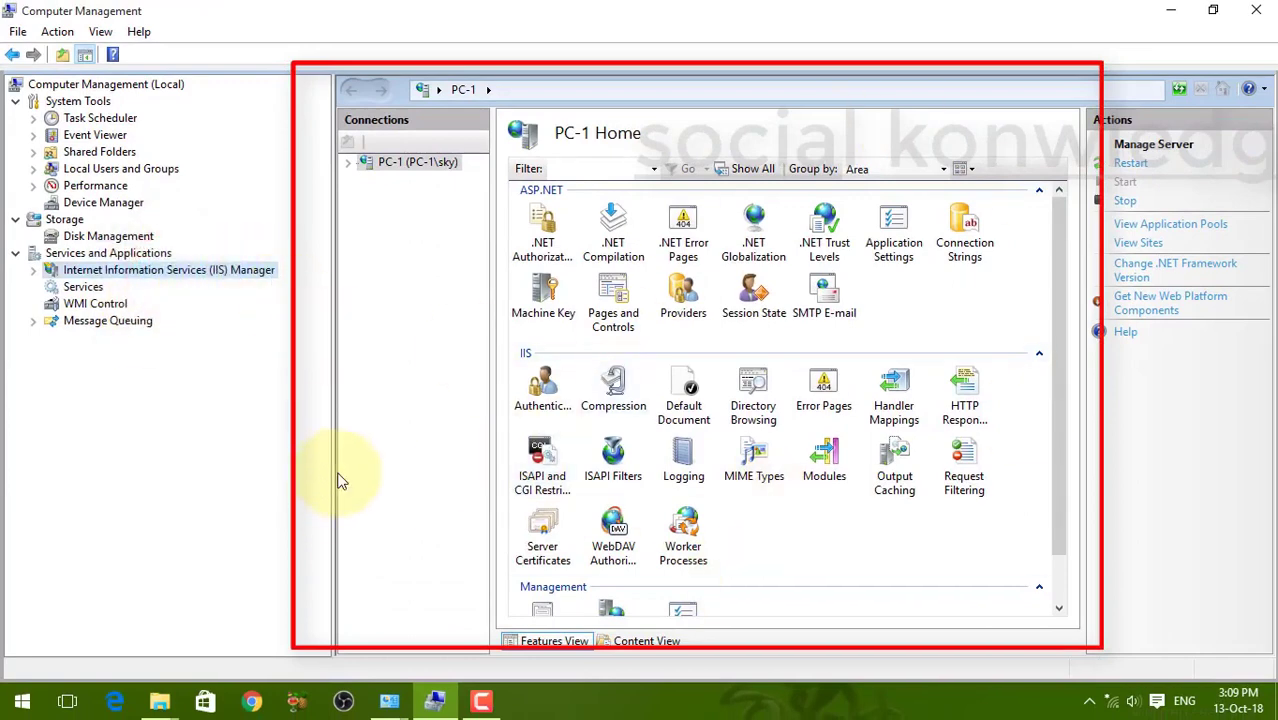
drag(331, 468, 80, 447)
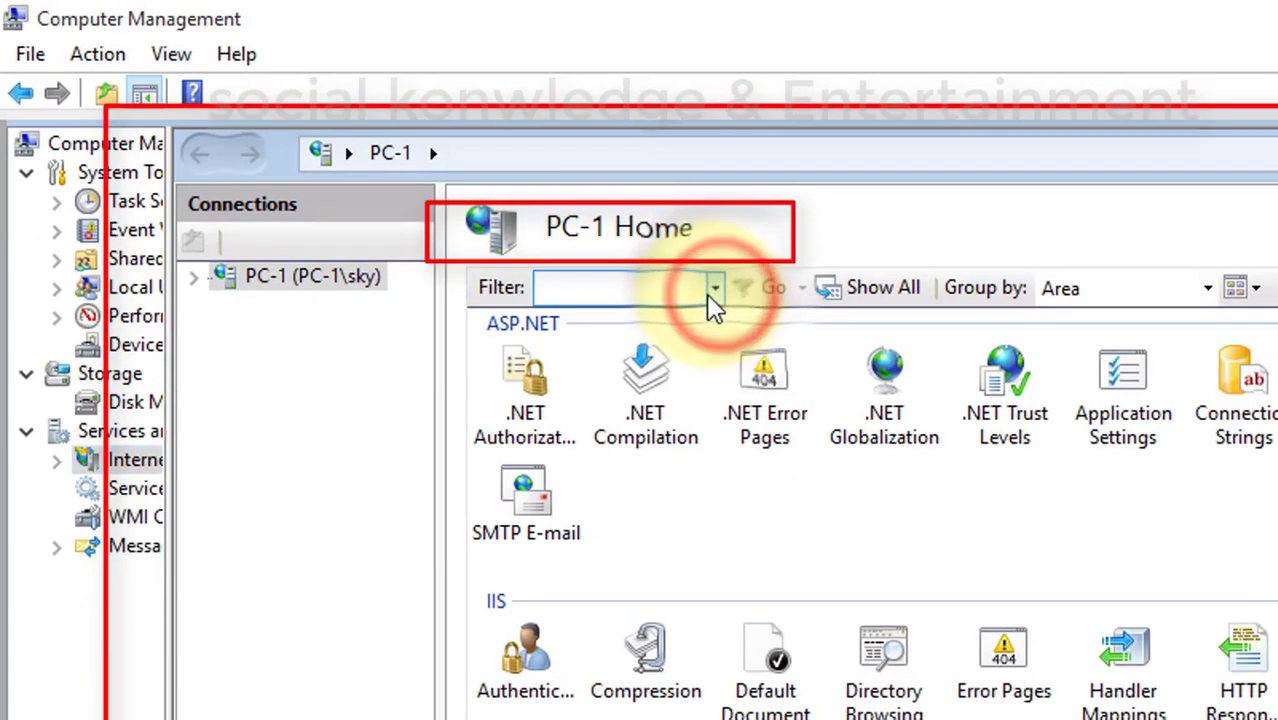
click(676, 287)
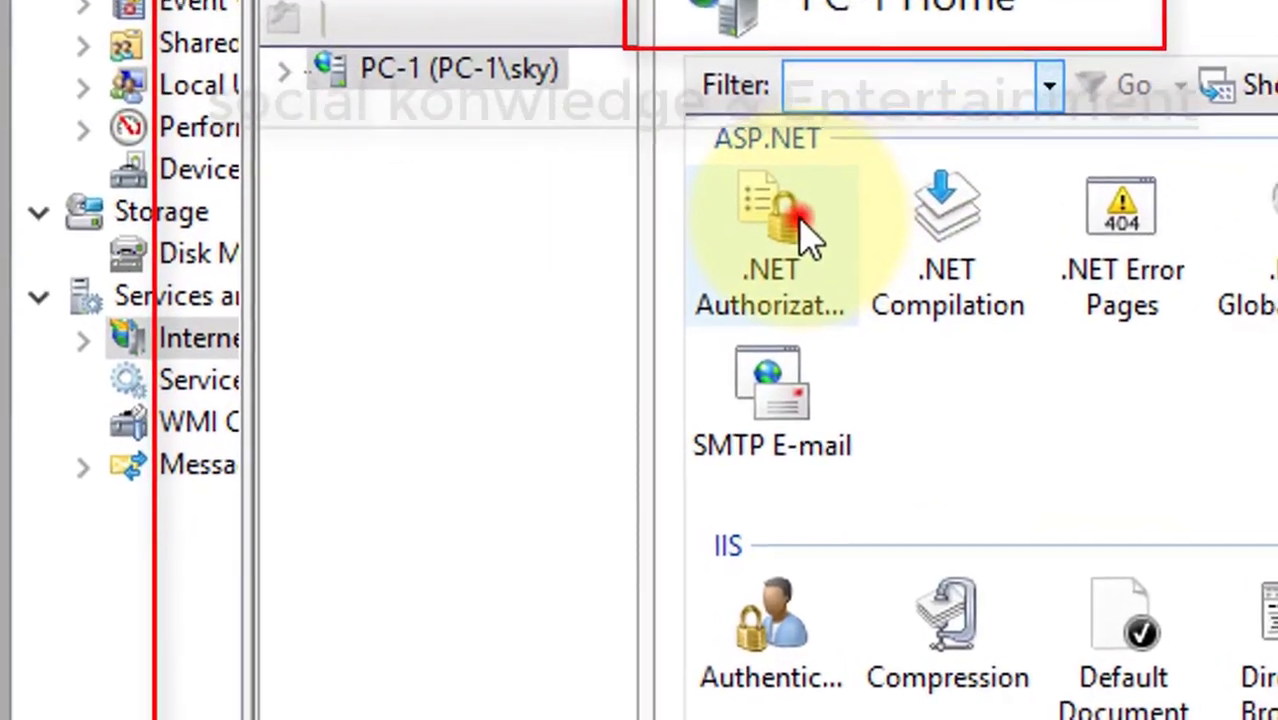
double_click(540, 388)
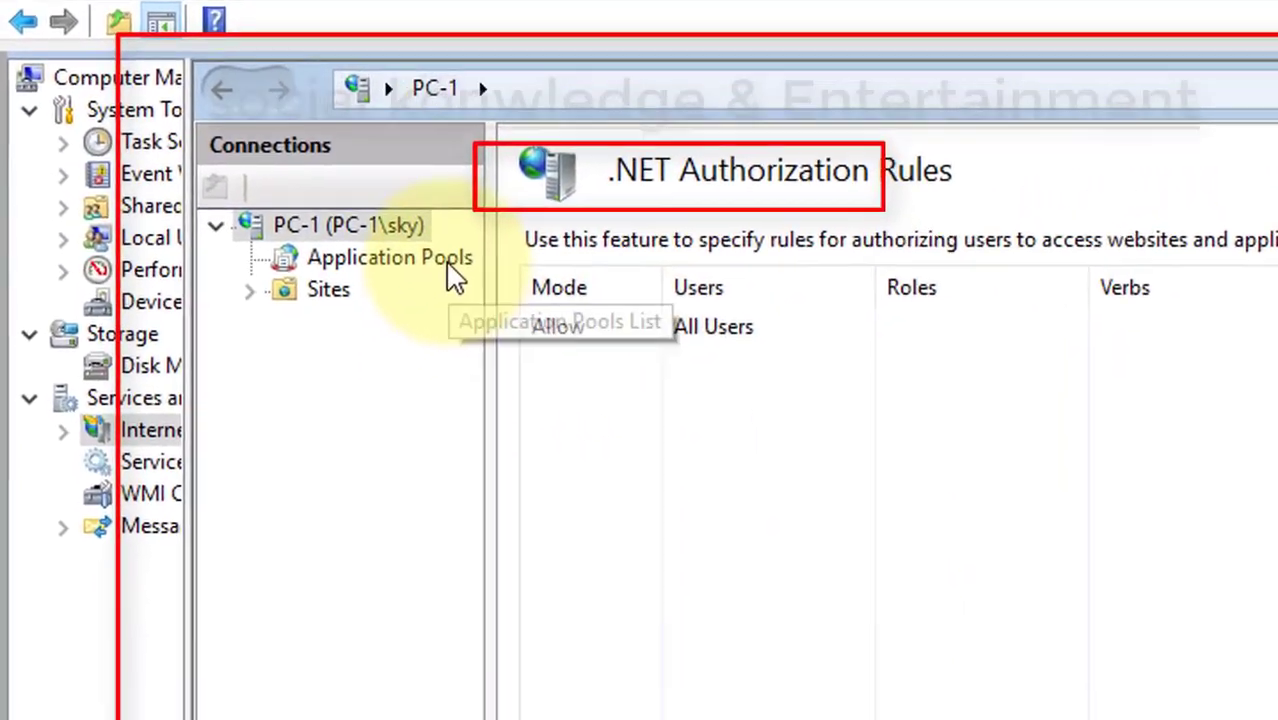
Step: Examine PC-1's application pools, selecting .NET v4.5 Classic and DefaultAppPool, and go back to the PC-1 home page
click(448, 266)
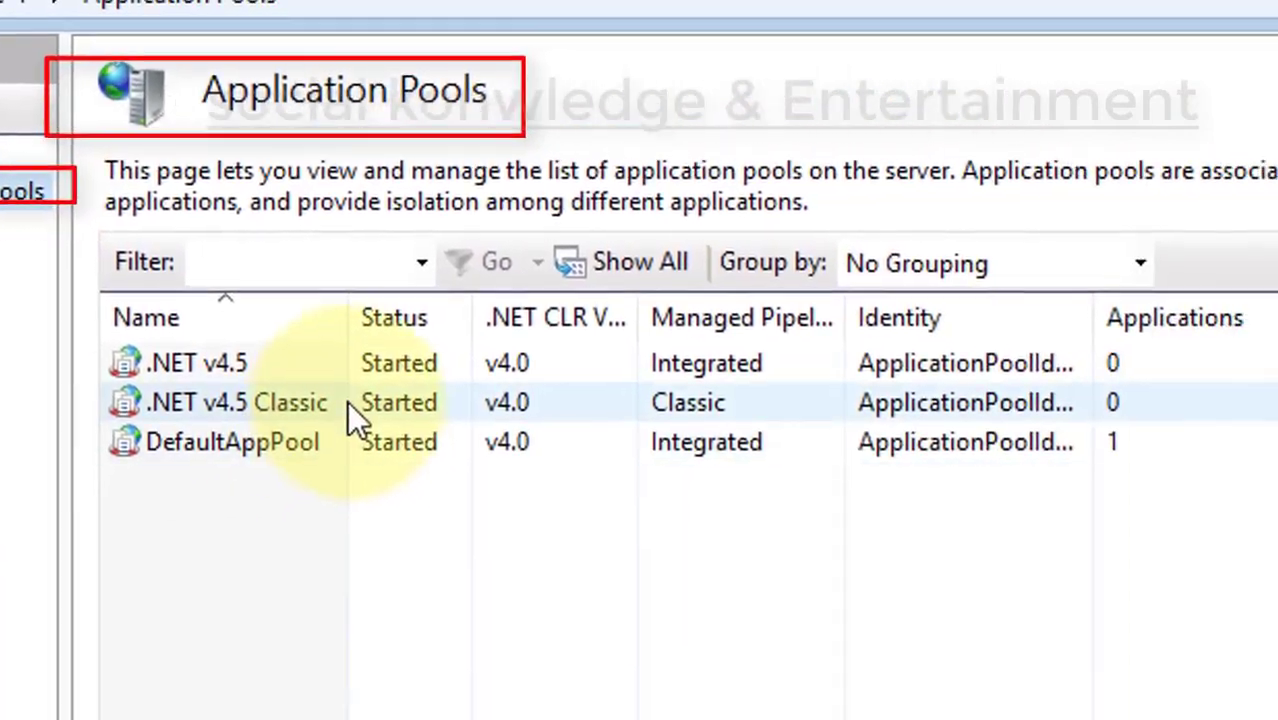
click(349, 403)
click(336, 440)
click(346, 401)
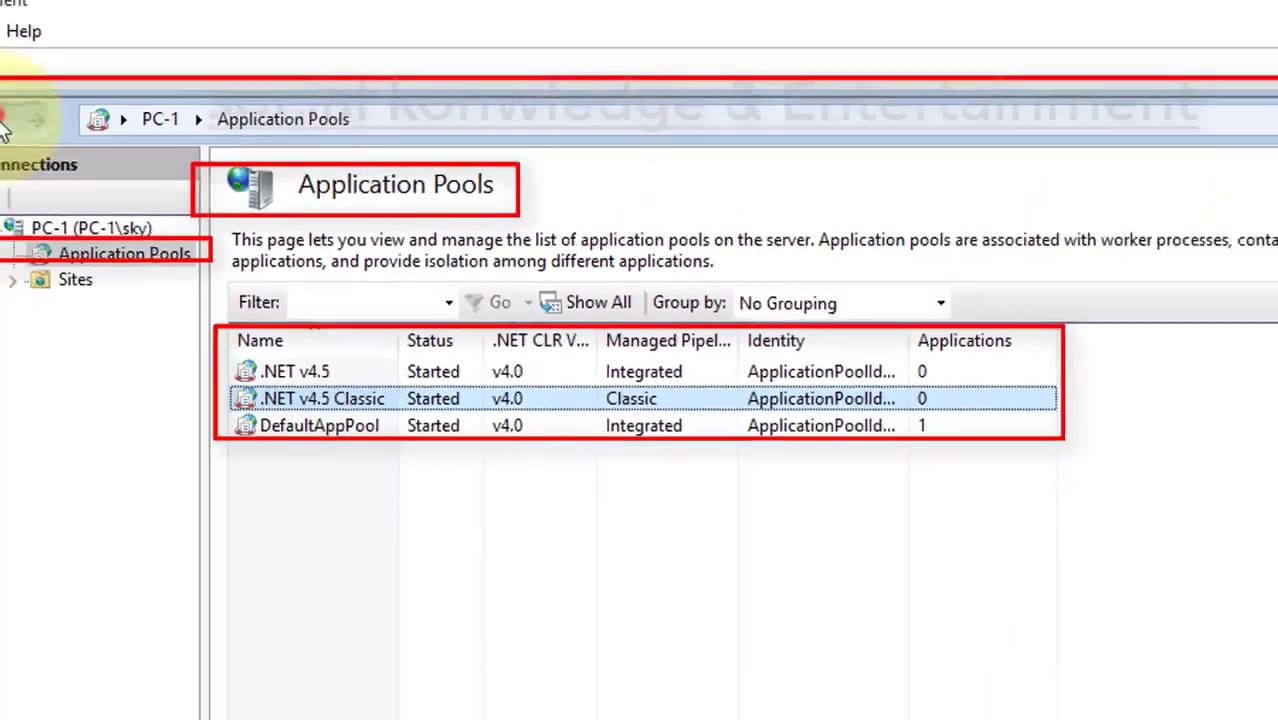
click(3, 121)
click(3, 121)
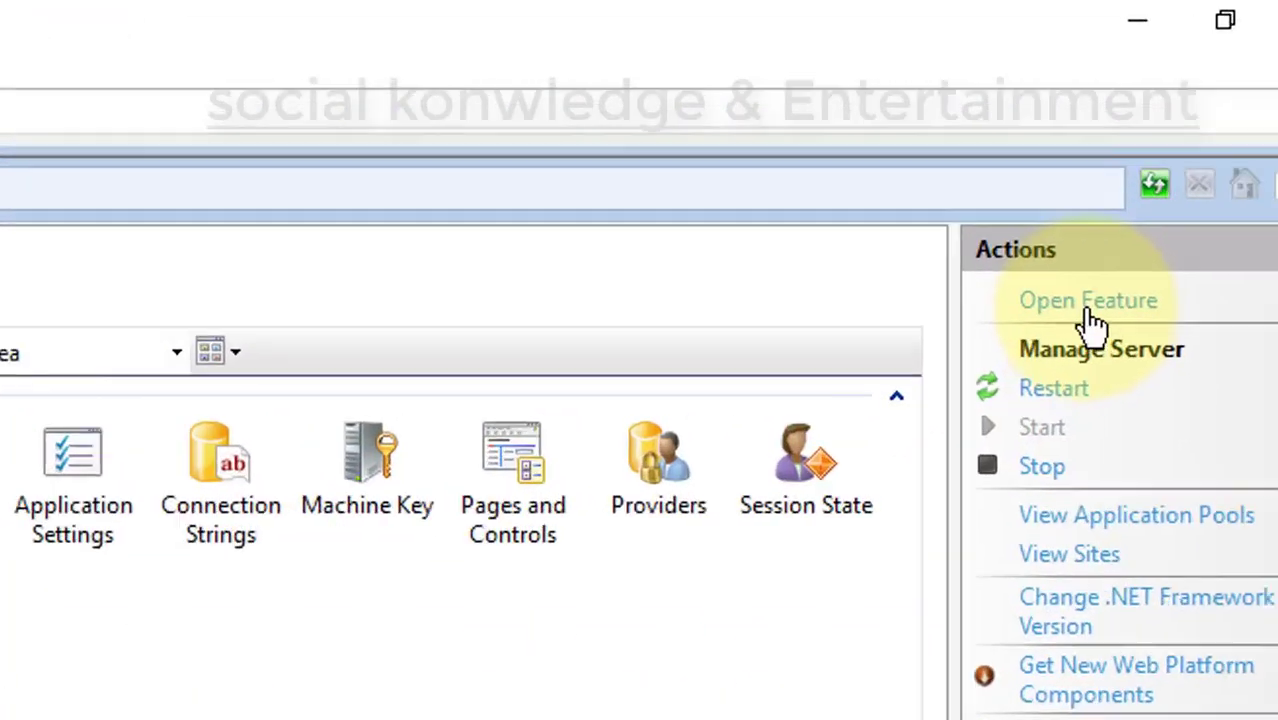
Step: Reopen the .NET Authorization Rules feature for viewing and return to the PC-1 home page
click(1270, 162)
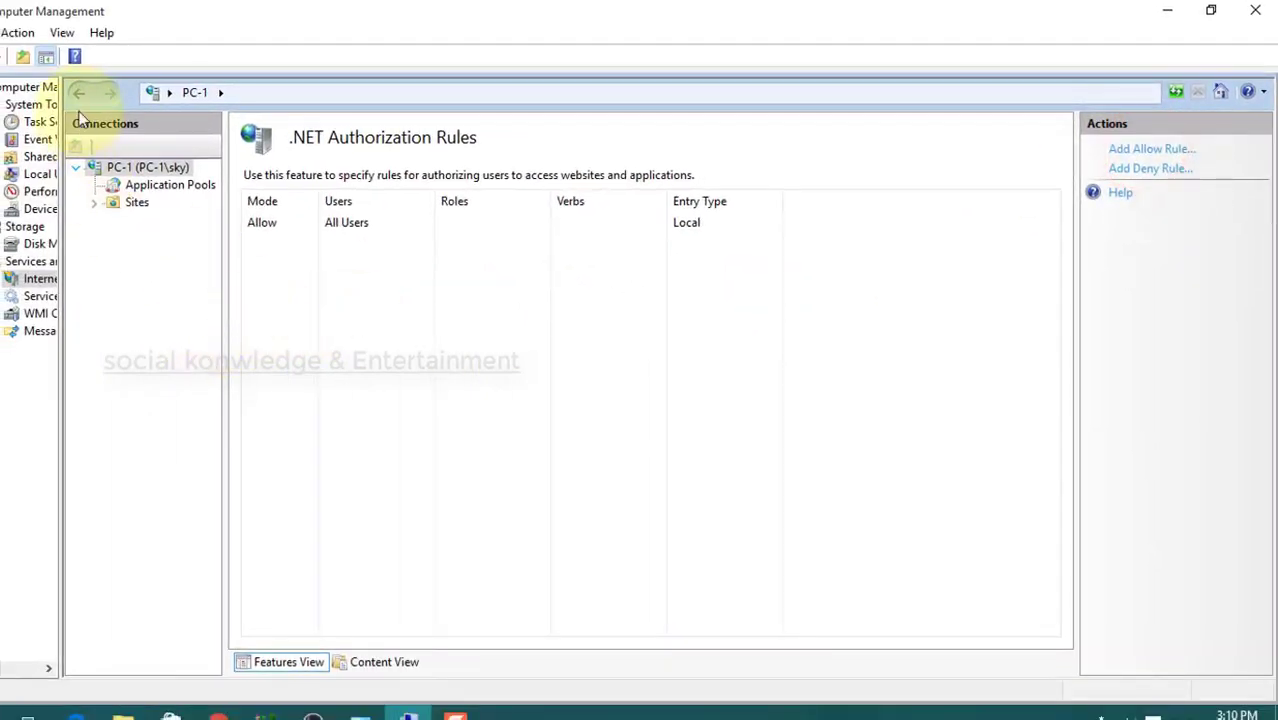
click(79, 92)
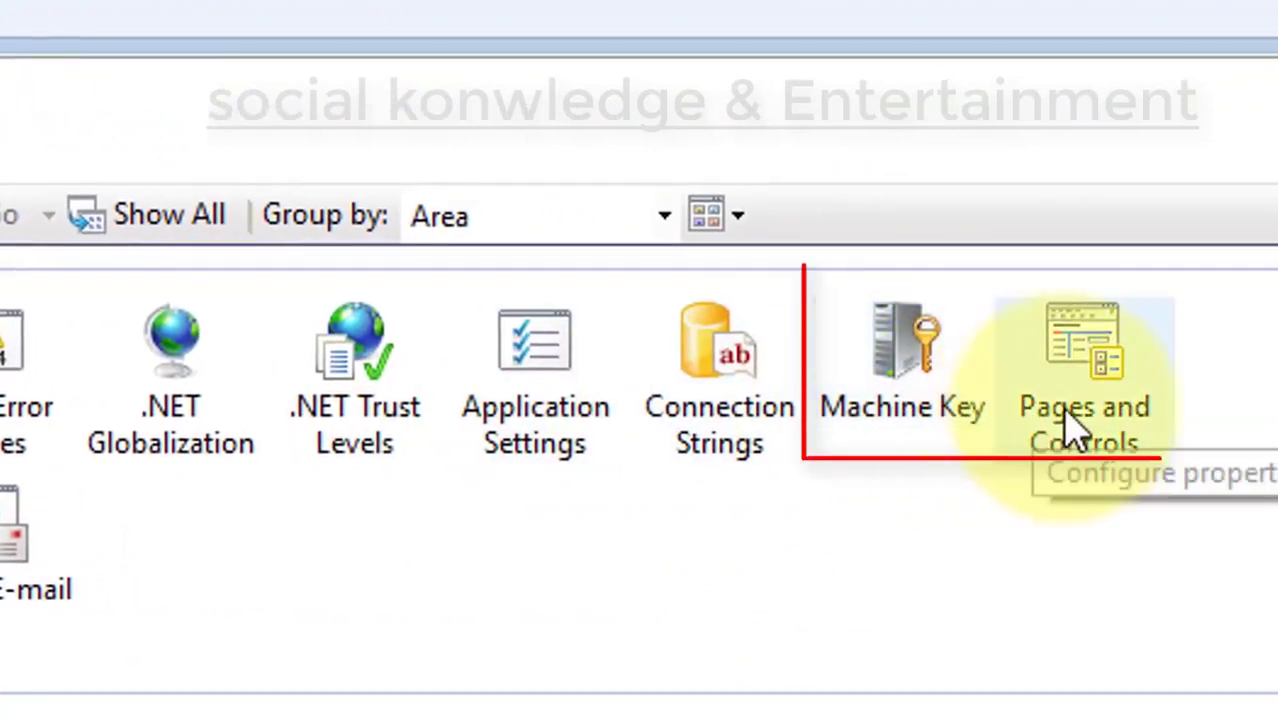
Step: Open the Pages and Controls feature and look through its Behavior settings, including ClientID Mode, Control Rendering Compatibility Version and User Interface
click(1134, 449)
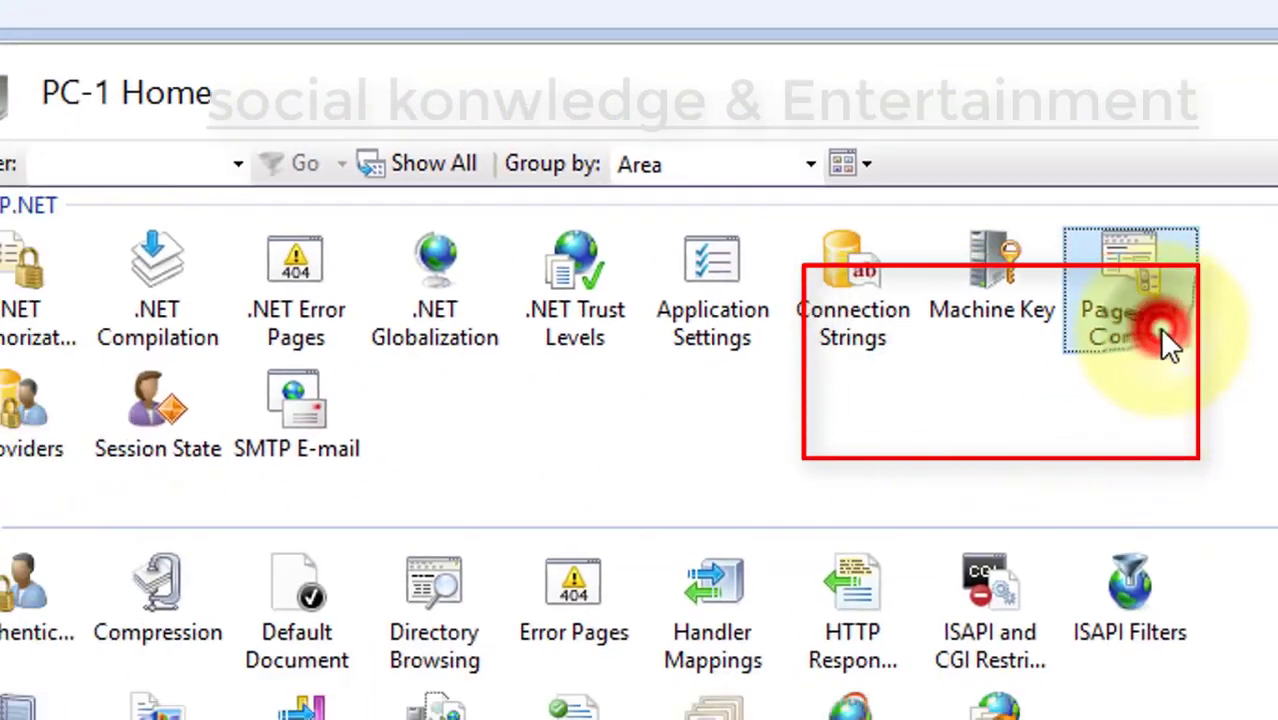
click(1159, 327)
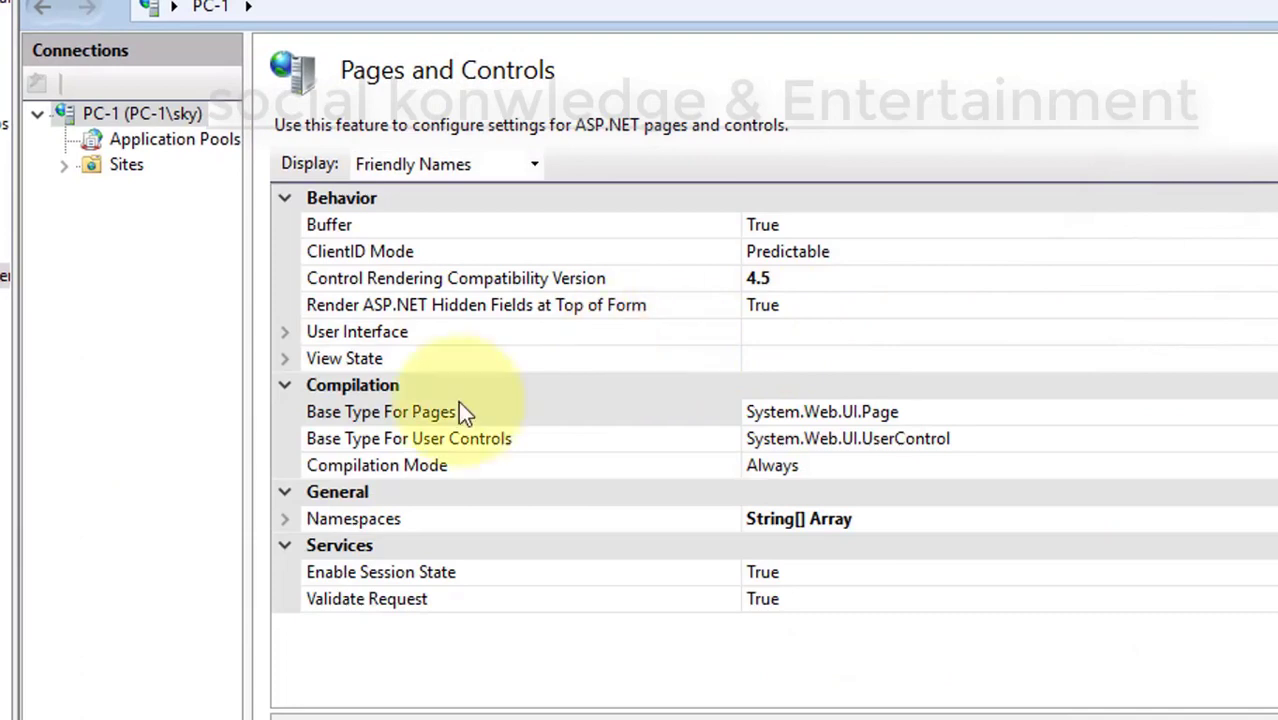
click(386, 336)
click(382, 280)
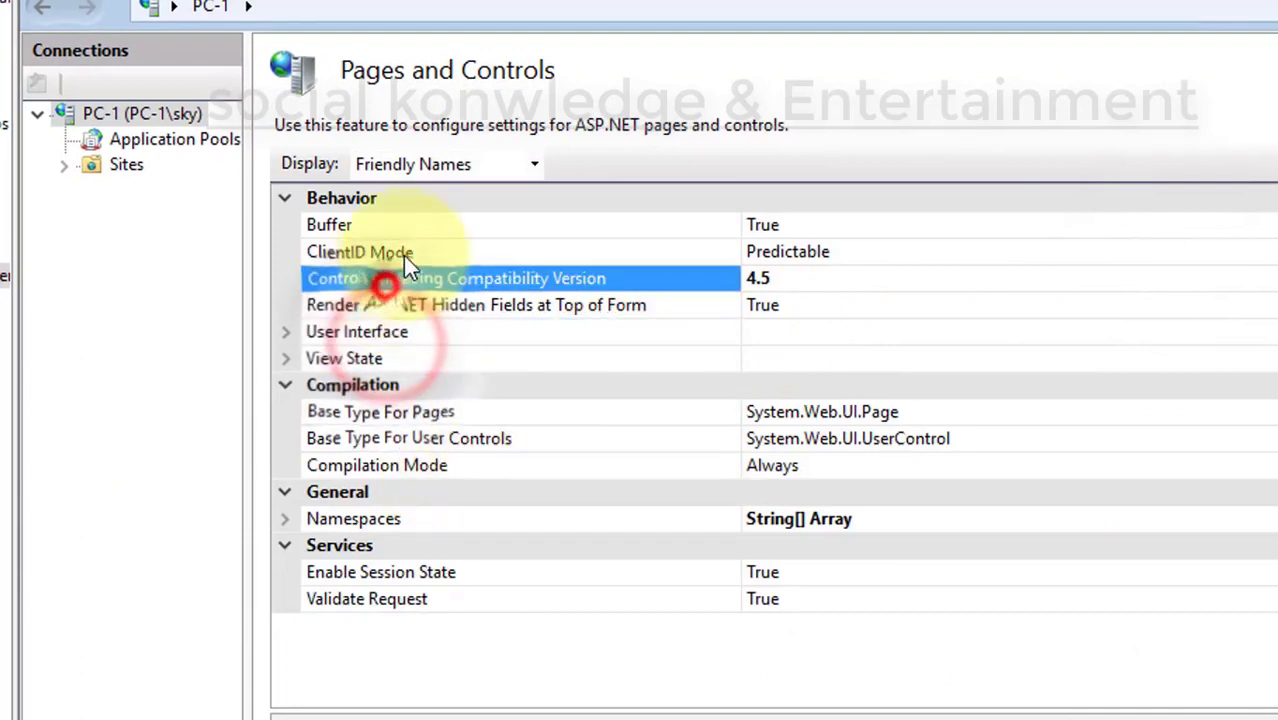
click(409, 251)
click(406, 280)
click(413, 334)
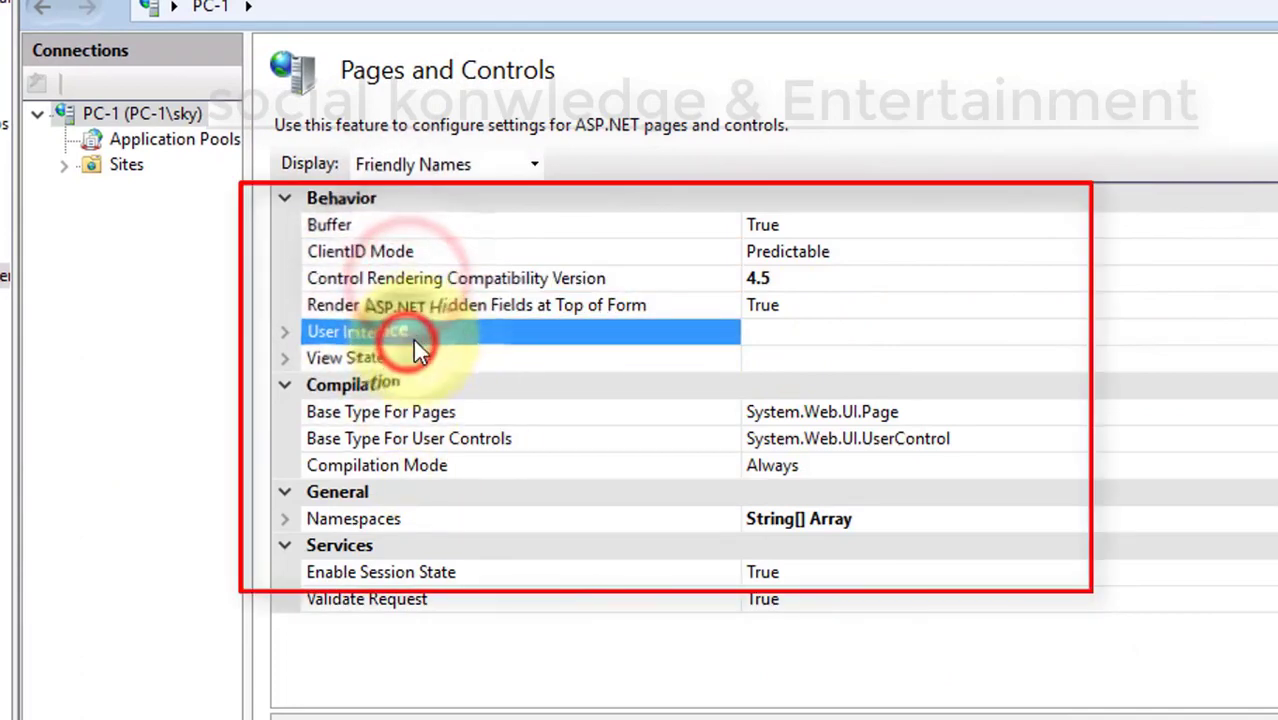
click(427, 312)
Step: Expand the User Interface settings and examine the Master Page File and Style Sheet Theme entries
click(290, 335)
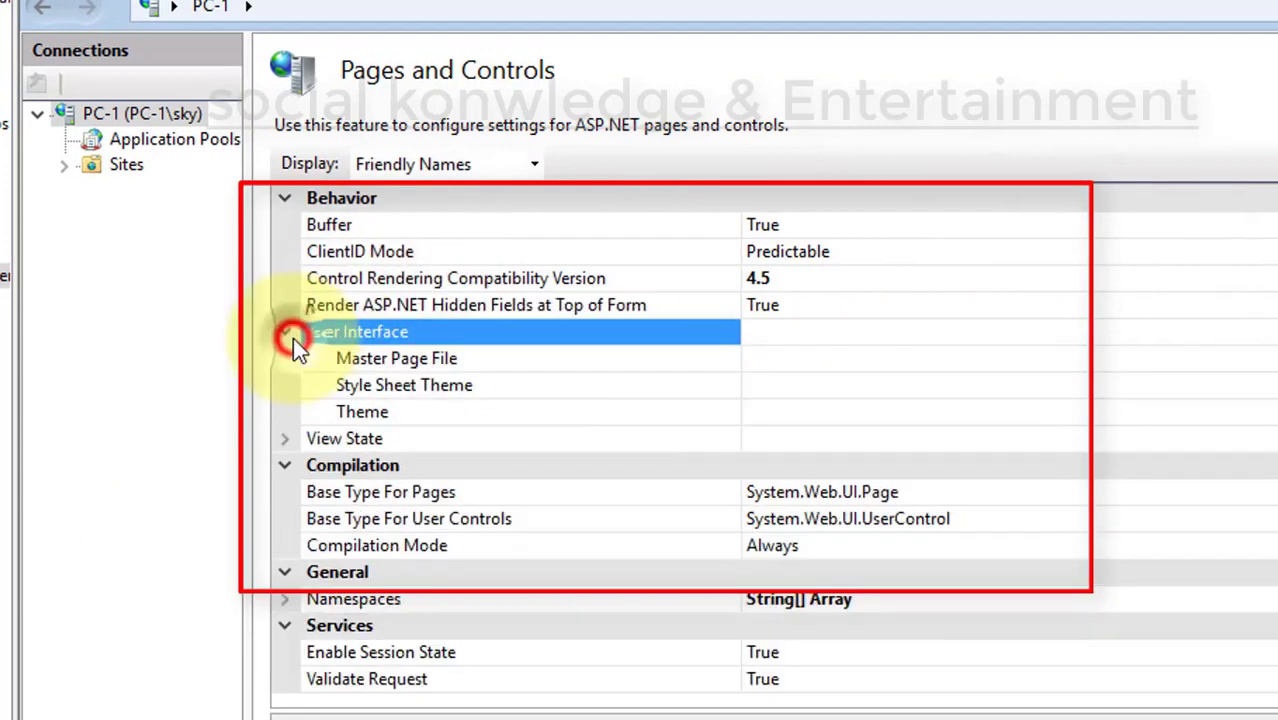
click(366, 362)
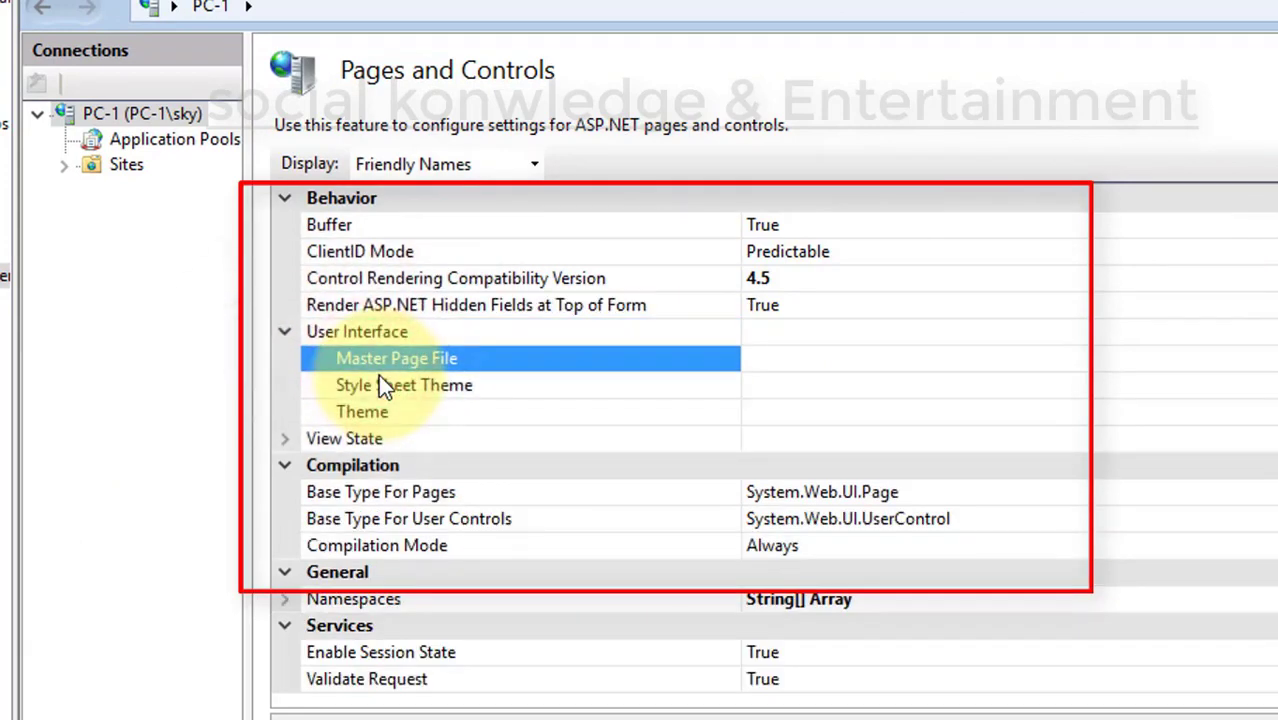
click(462, 388)
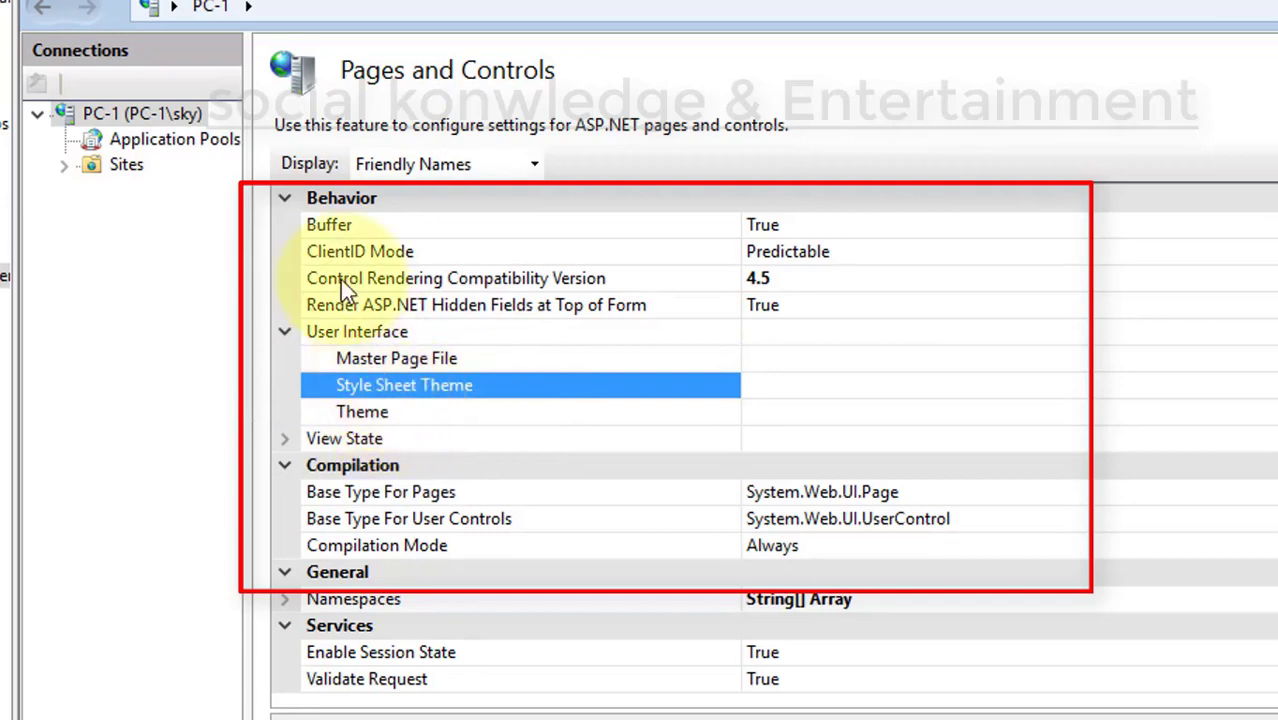
Step: Collapse the User Interface, Compilation and General groups and return to the PC-1 home page
click(284, 332)
click(284, 385)
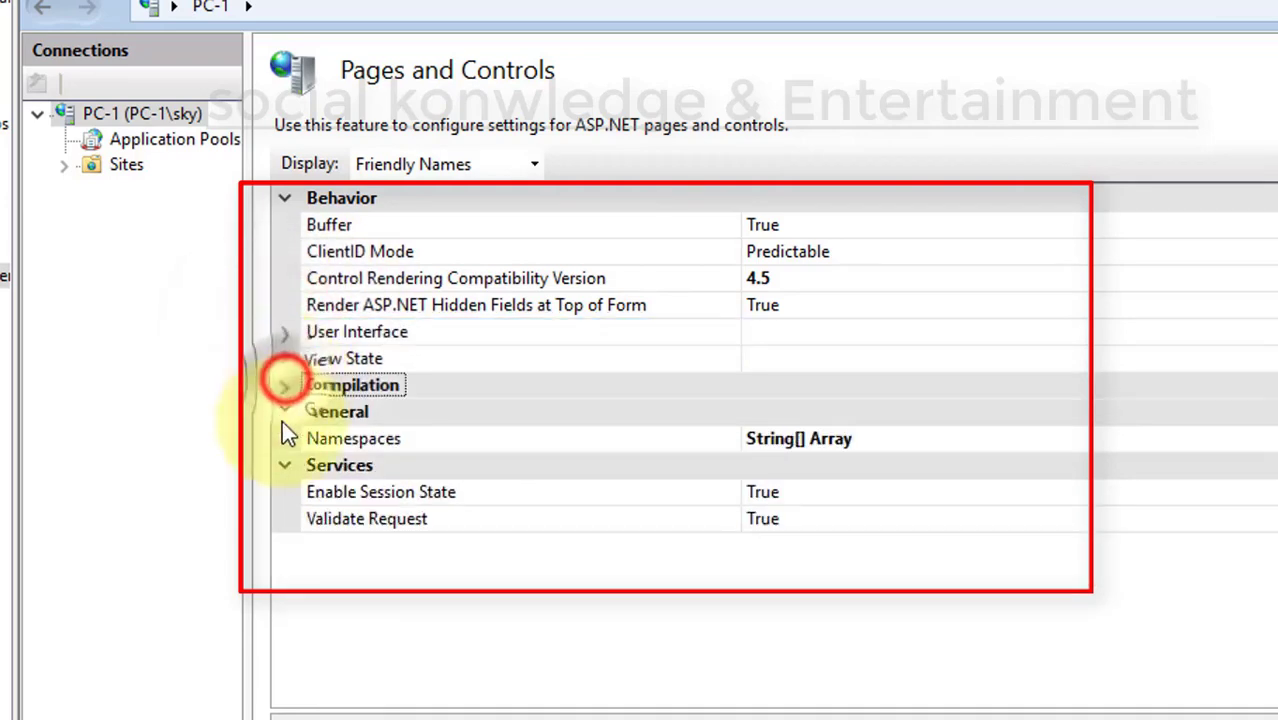
click(285, 411)
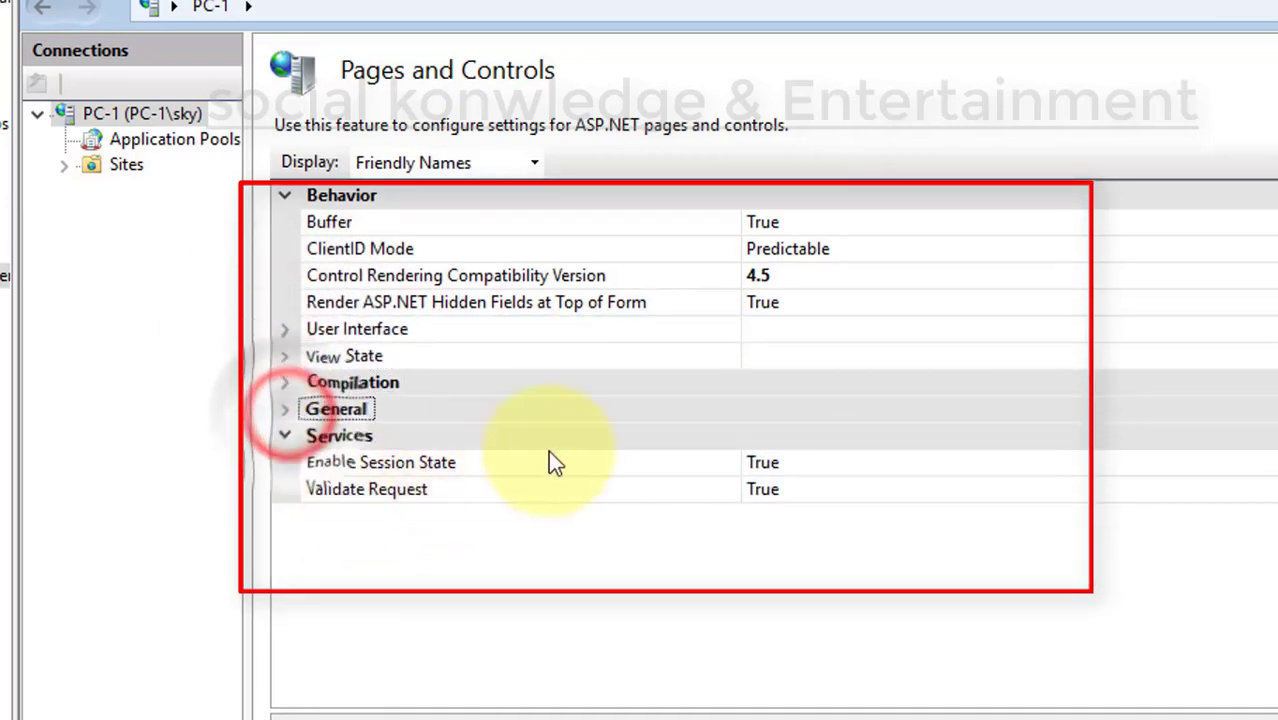
click(50, 22)
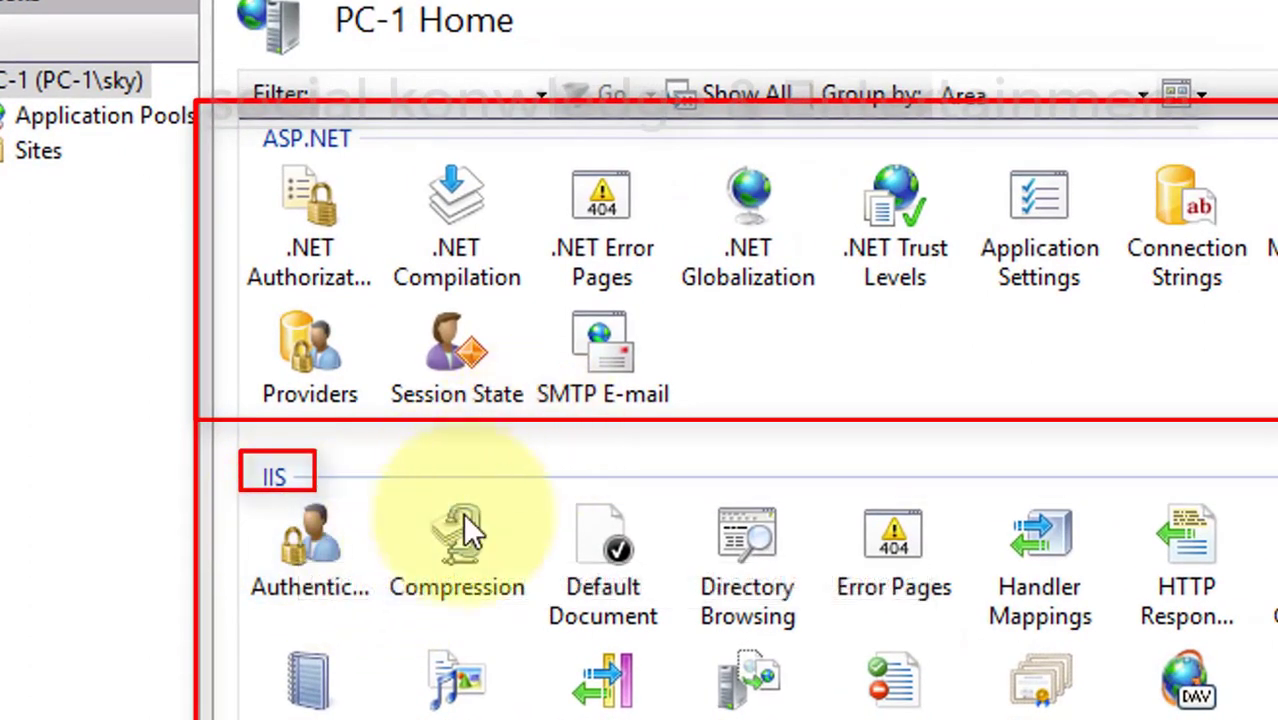
Step: Open the IIS Authentication feature, view the actions available for ASP.NET Impersonation, and return to the PC-1 home page
click(340, 561)
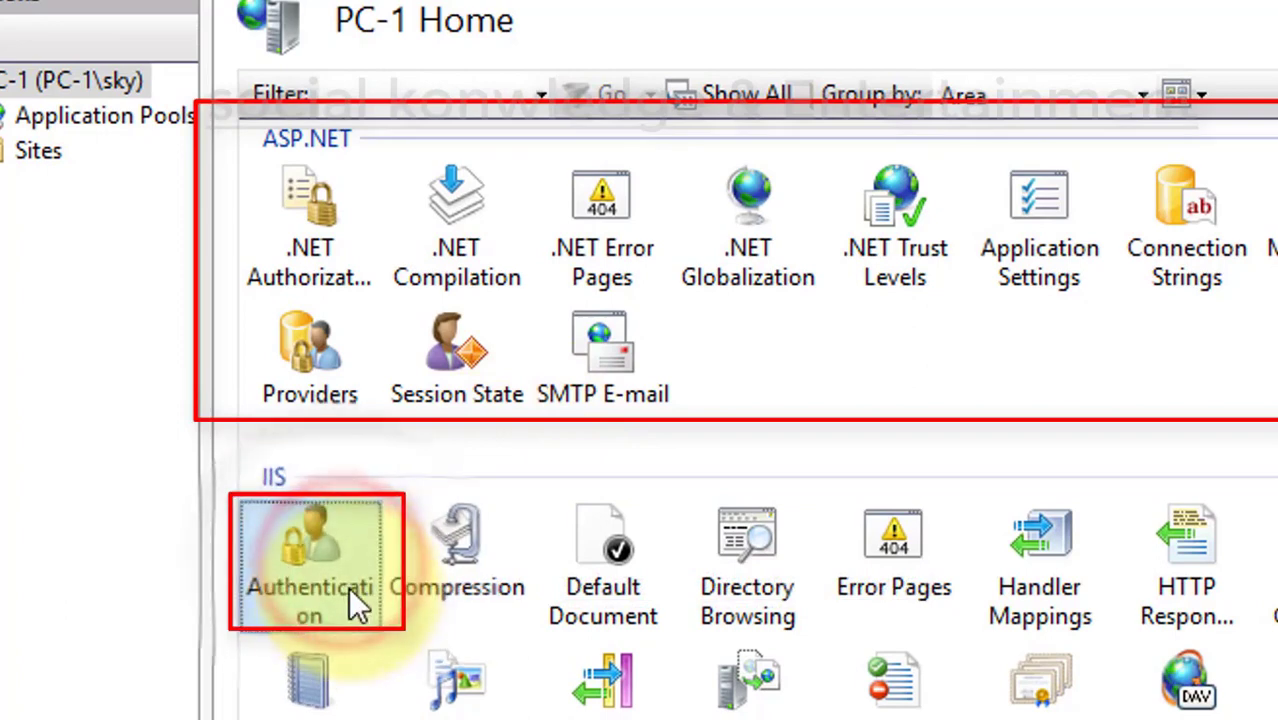
double_click(330, 600)
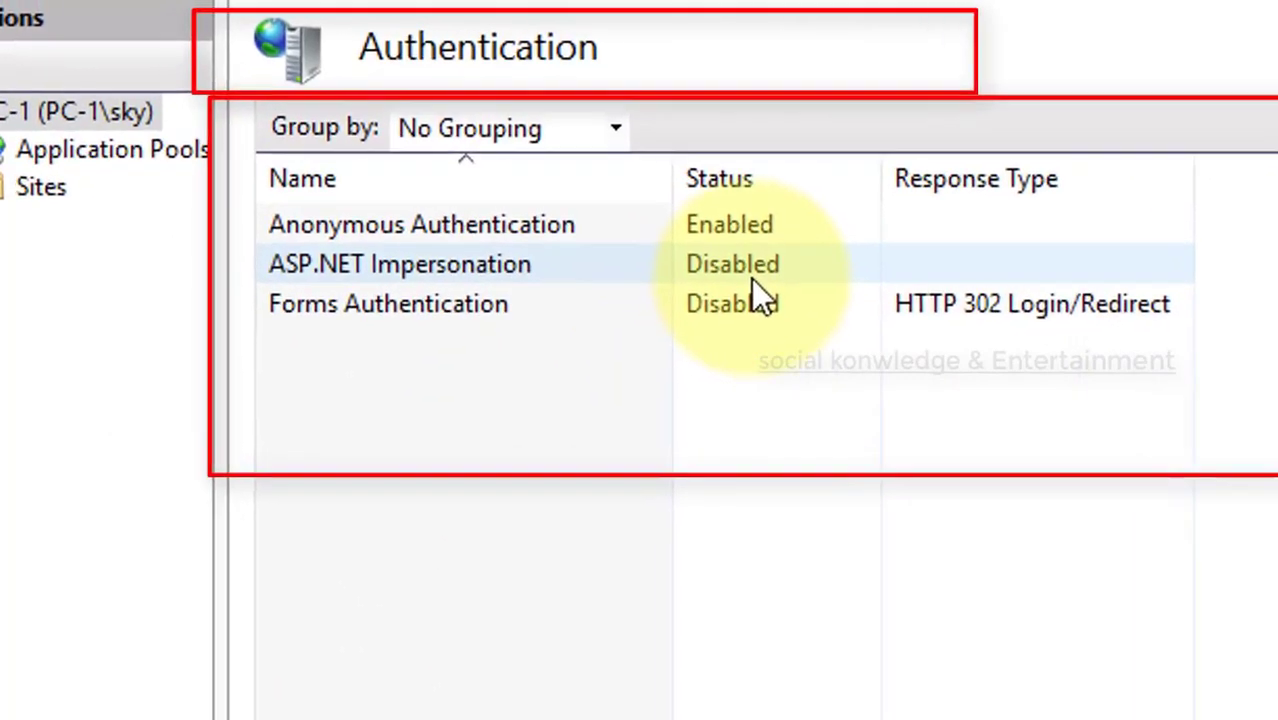
click(760, 271)
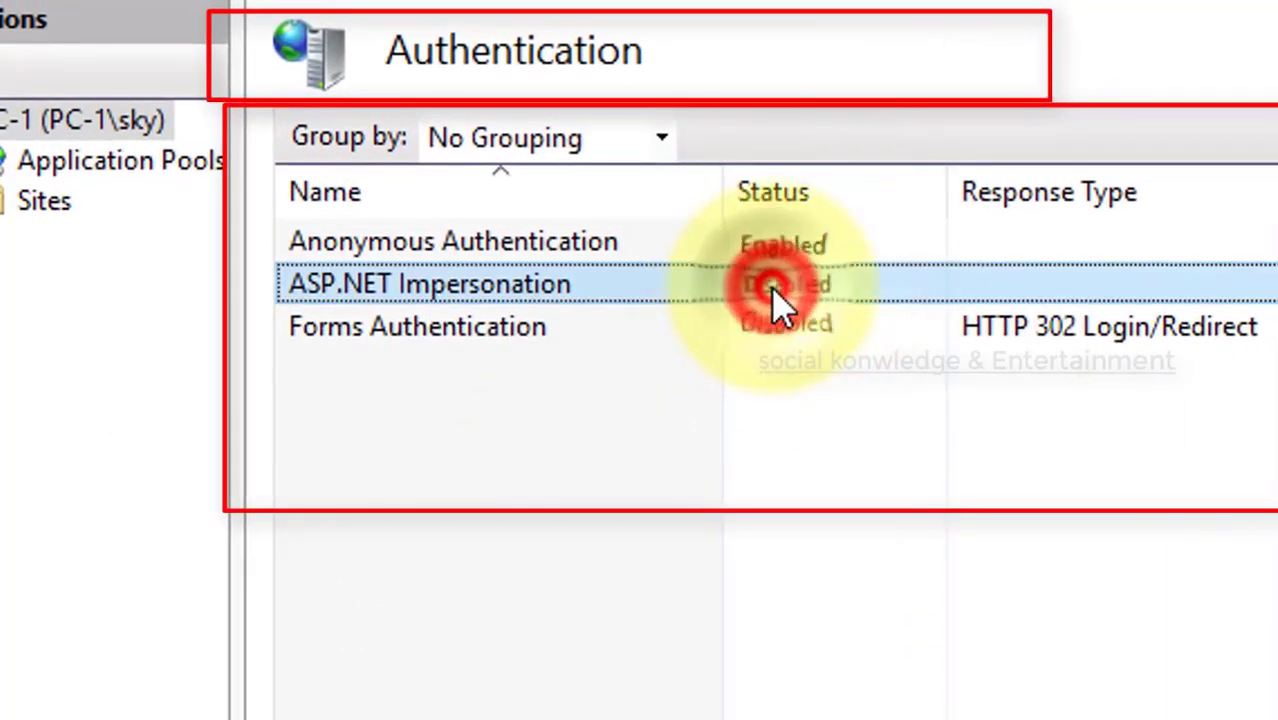
click(771, 287)
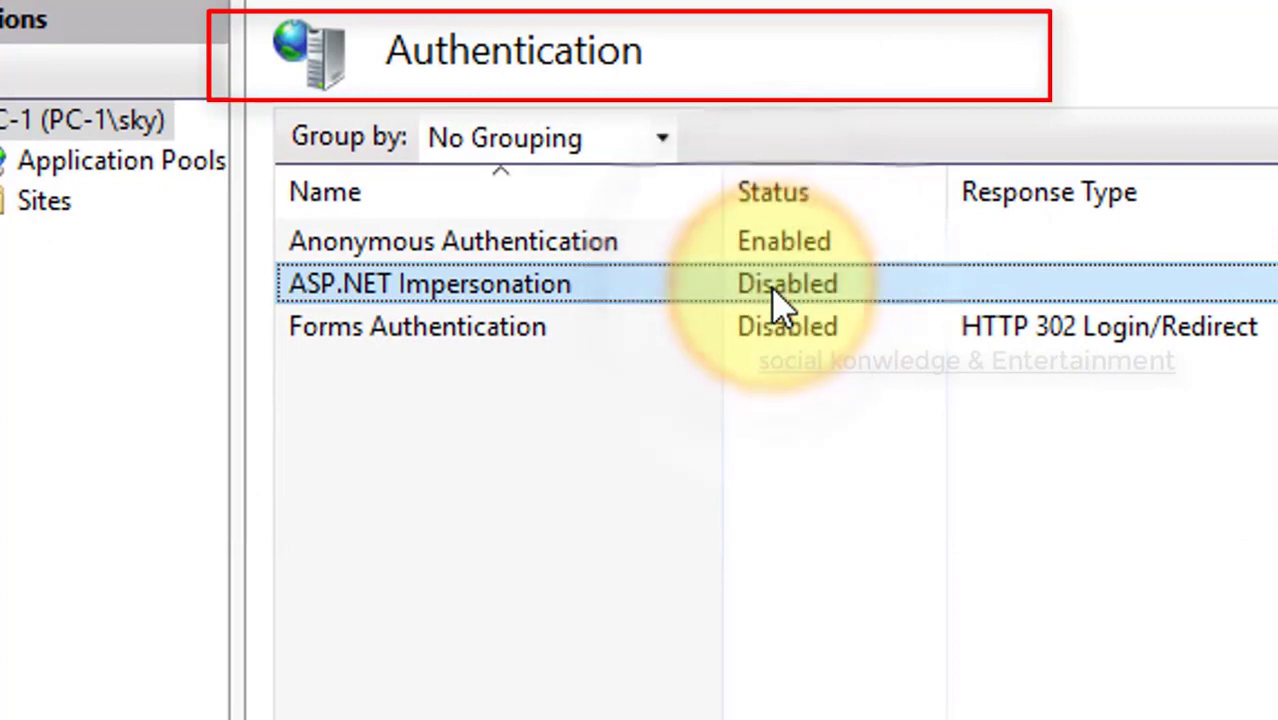
right_click(773, 290)
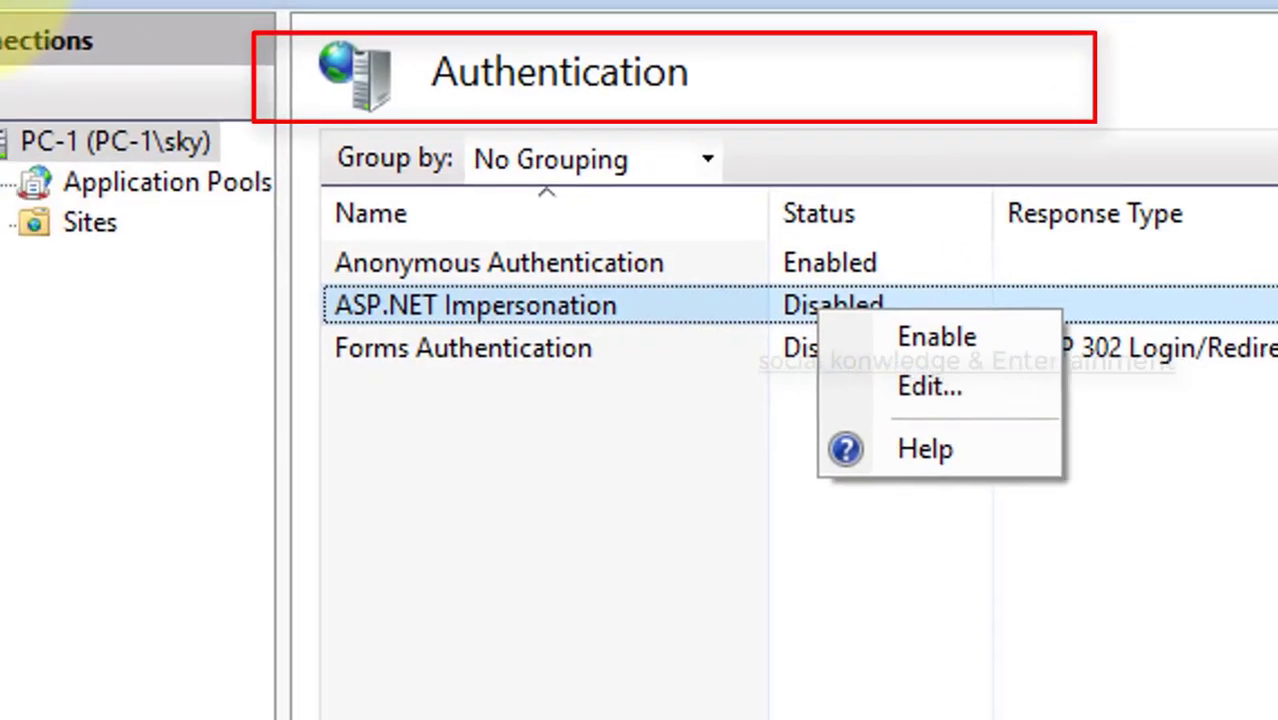
click(0, 0)
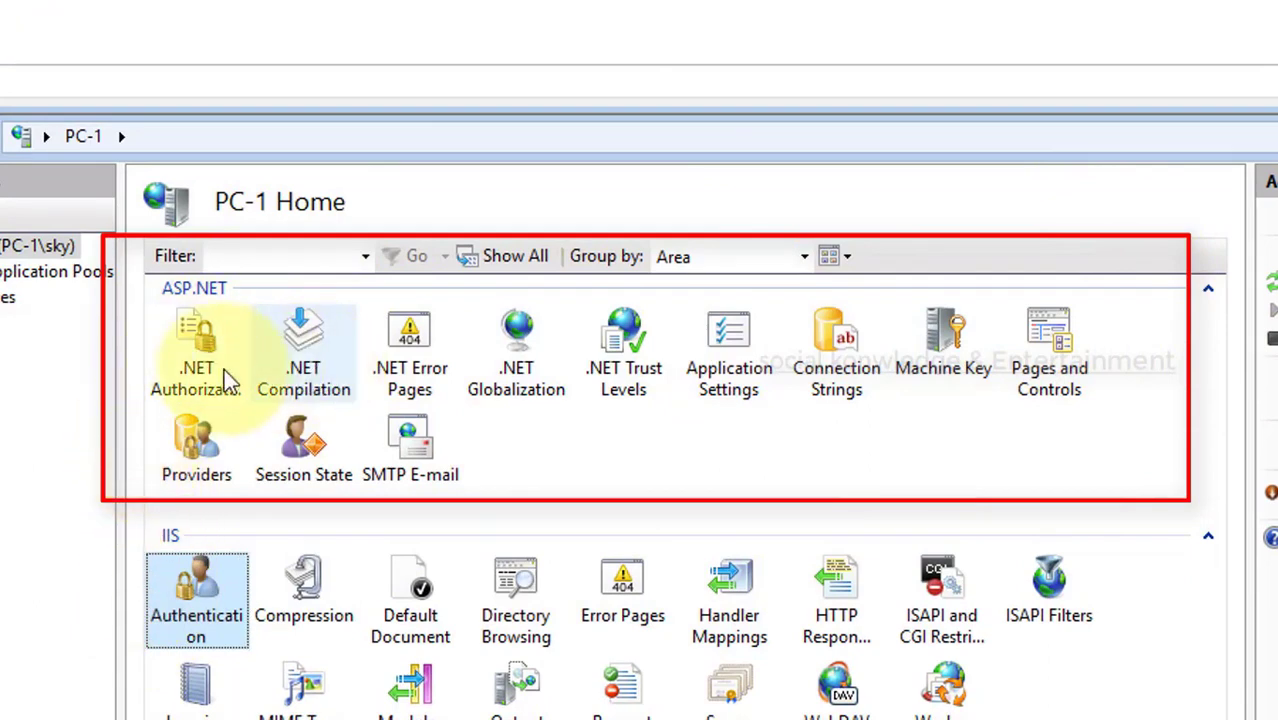
Step: Review the ASP.NET features on the PC-1 home page, selecting them in turn from Pages and Controls back to .NET Compilation
click(1049, 376)
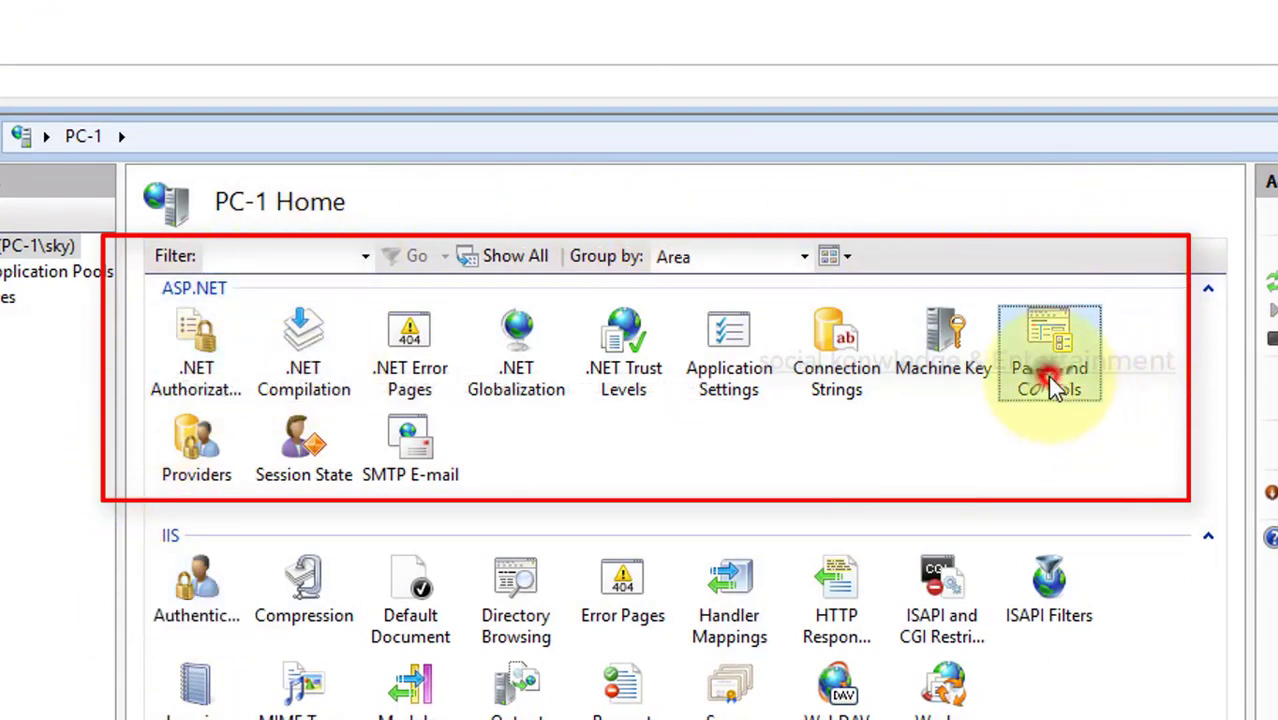
click(958, 372)
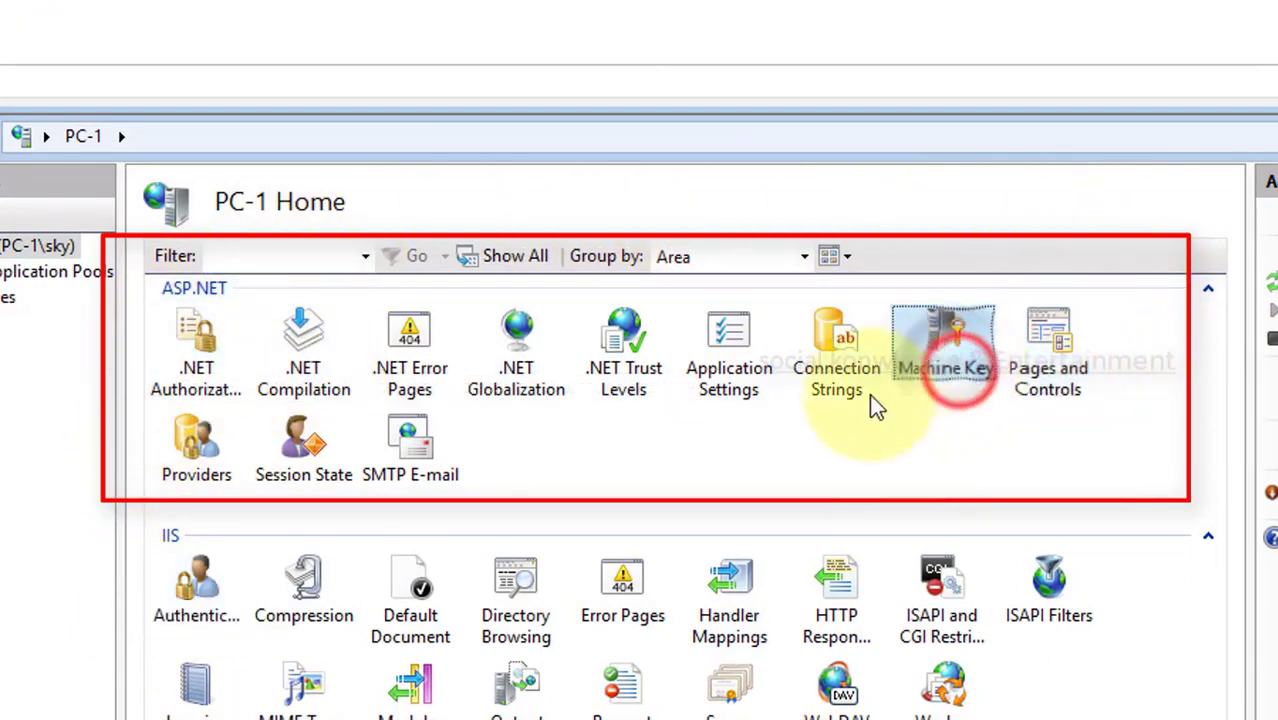
click(829, 404)
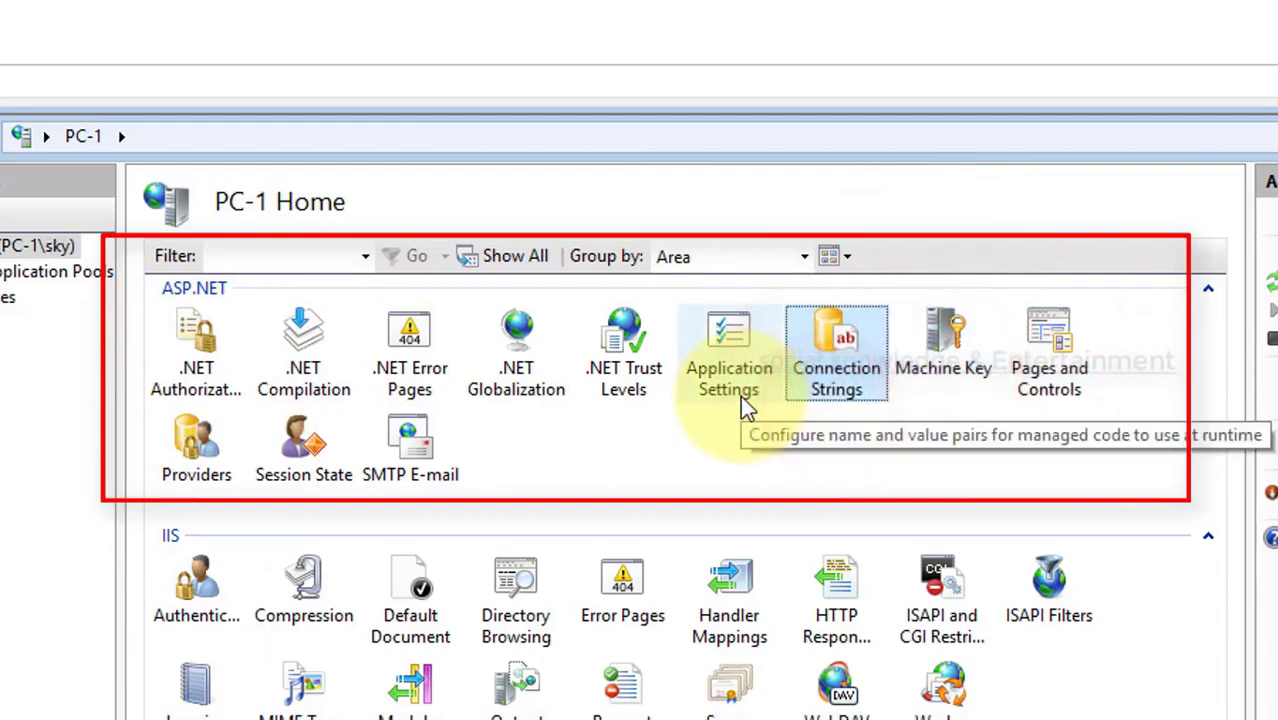
click(519, 398)
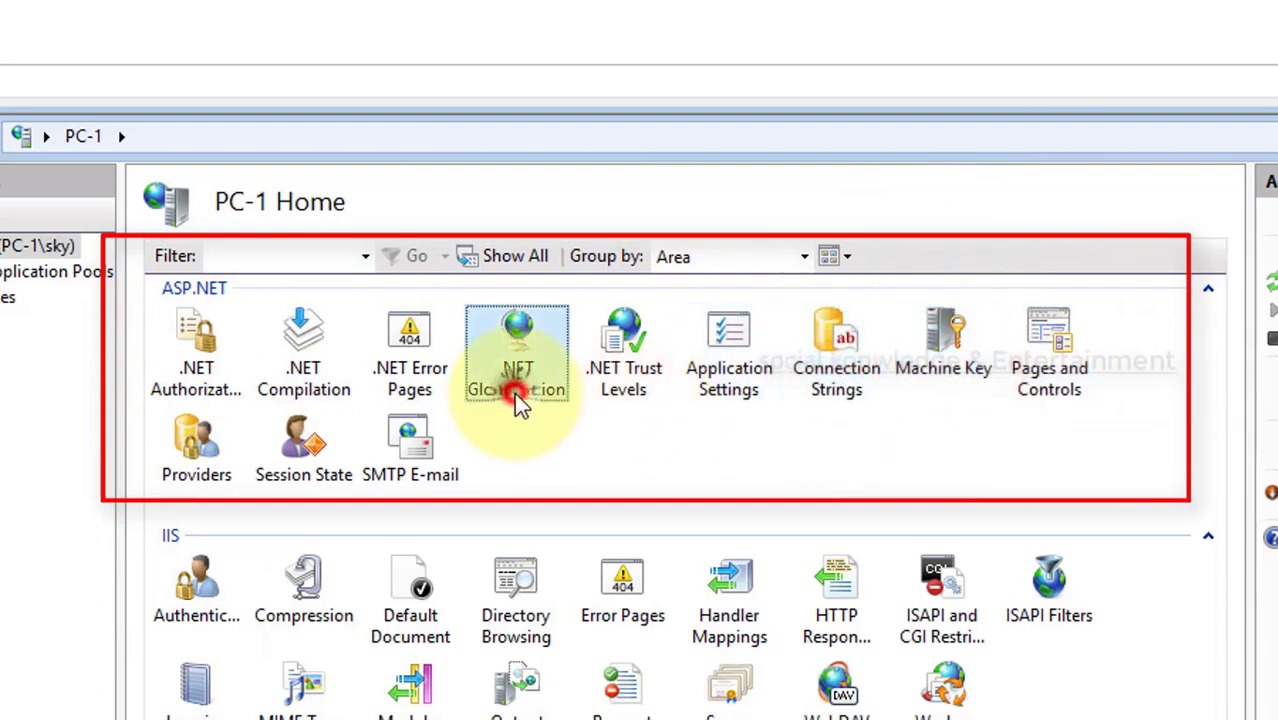
click(433, 372)
click(322, 363)
click(157, 463)
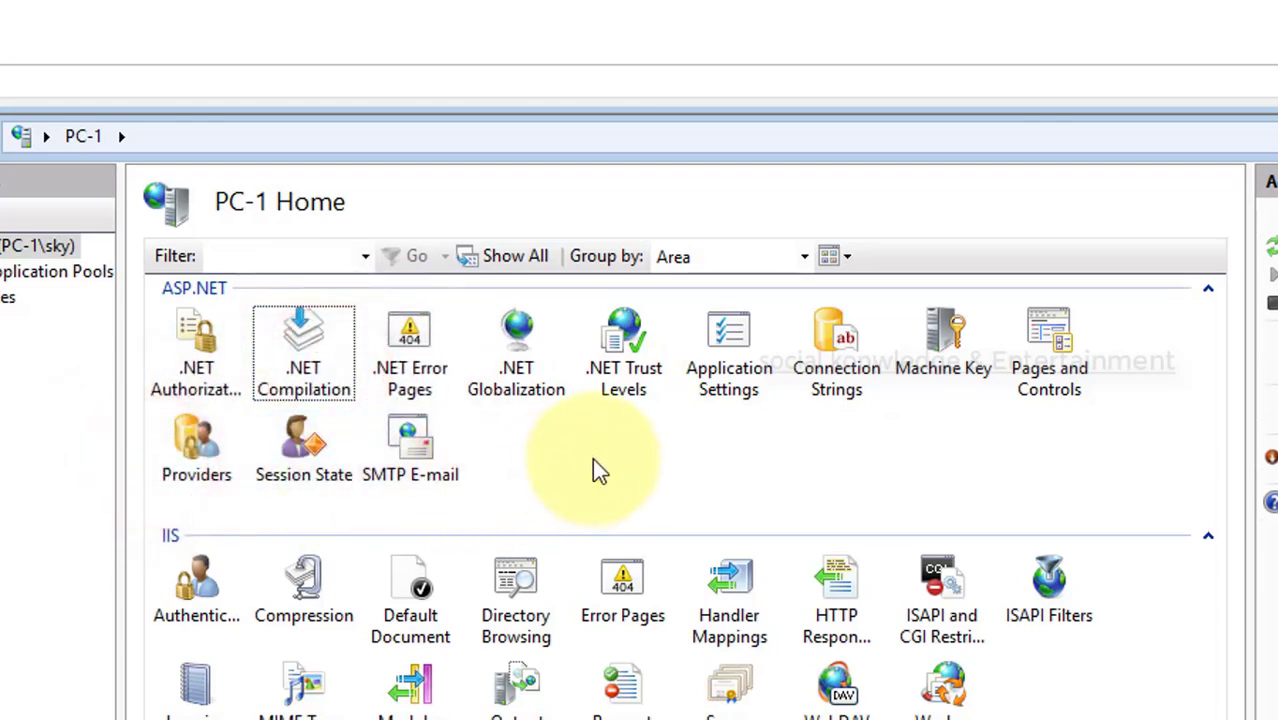
Step: Collapse the ASP.NET group on the PC-1 home page and open the IIS Compression feature
click(1207, 293)
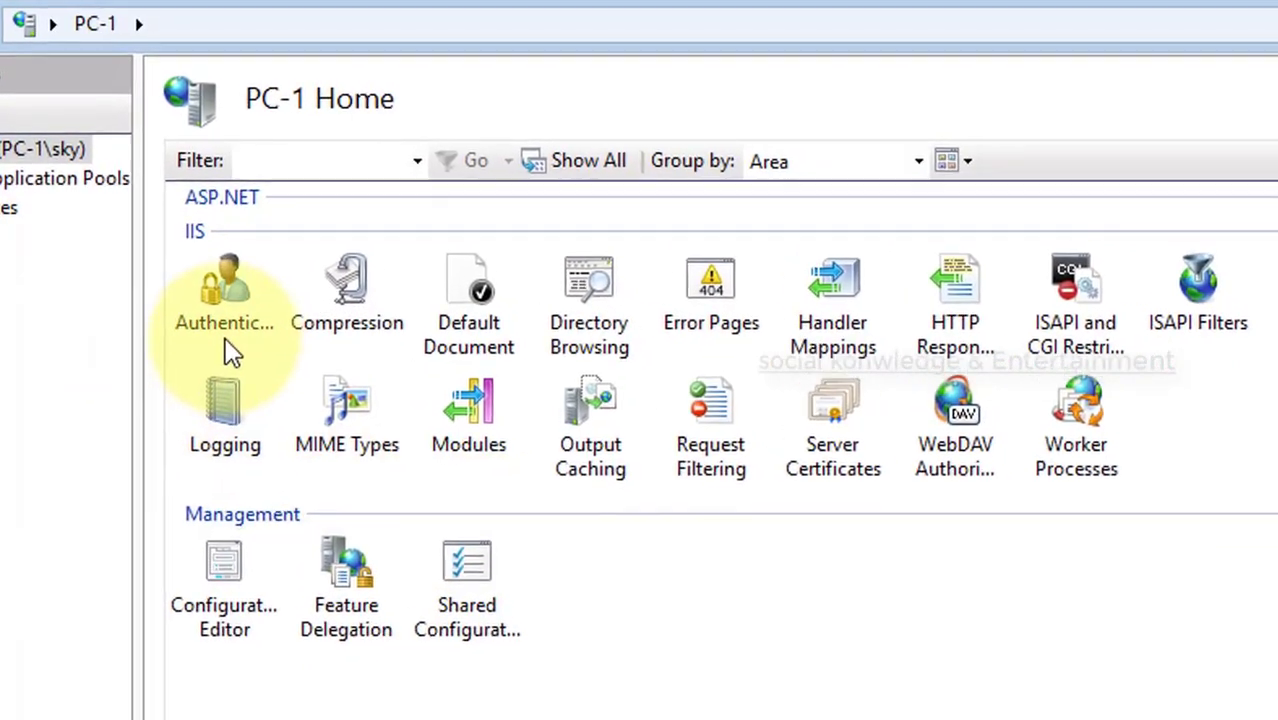
click(228, 328)
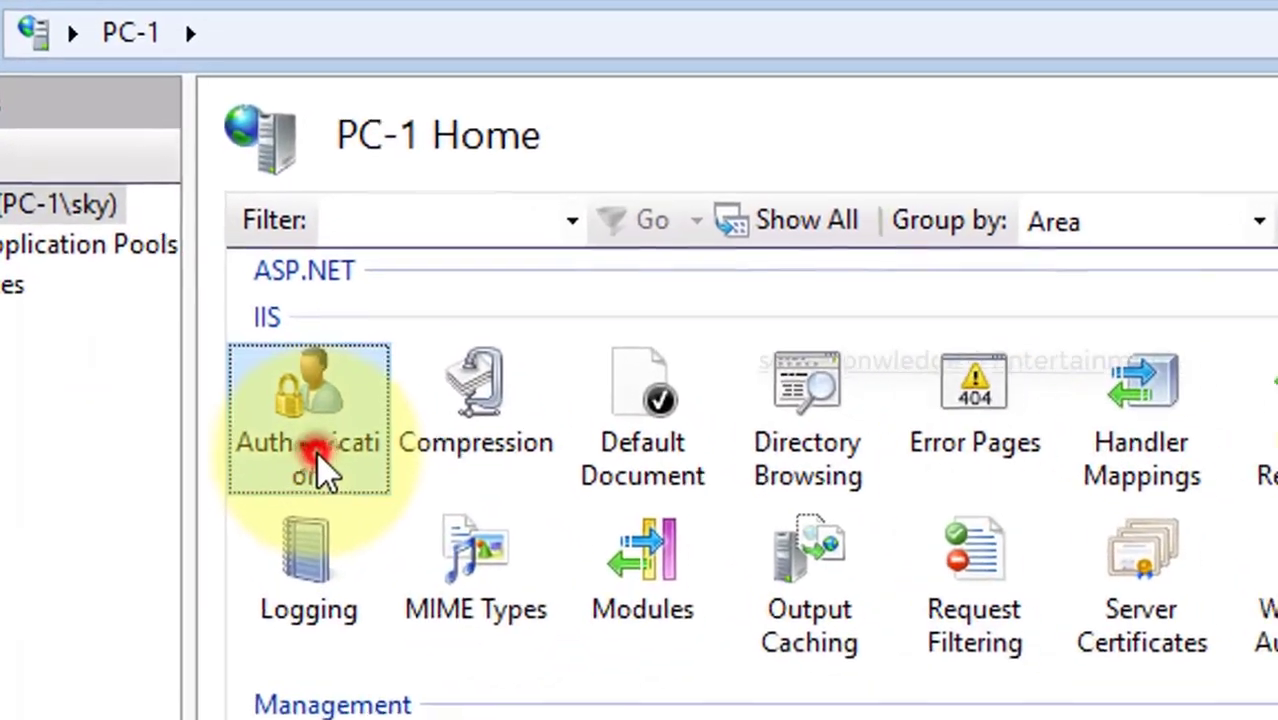
click(364, 332)
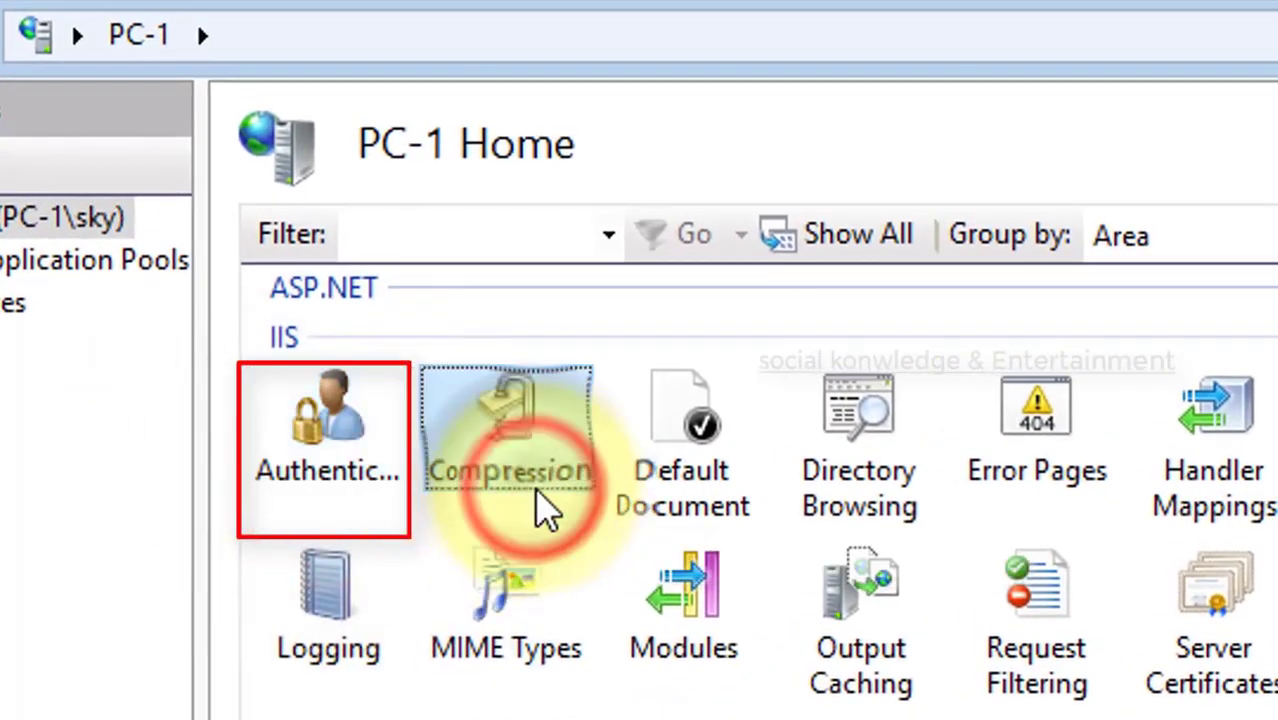
double_click(570, 490)
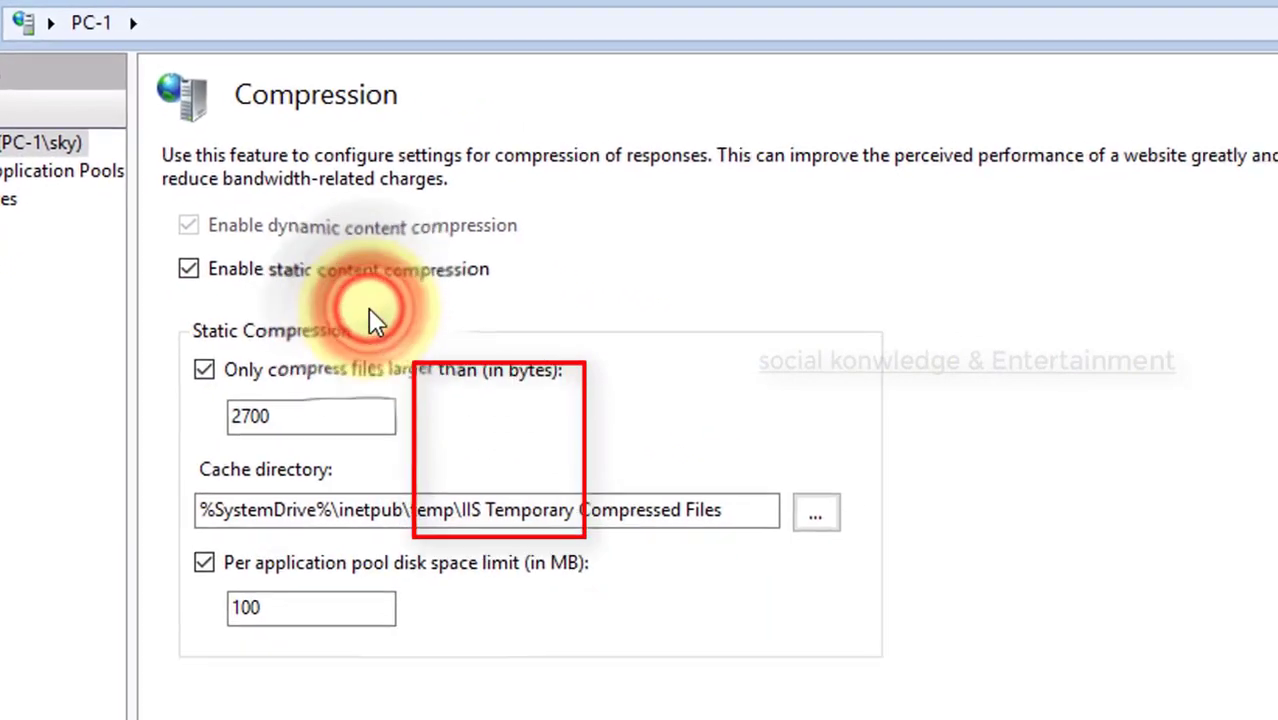